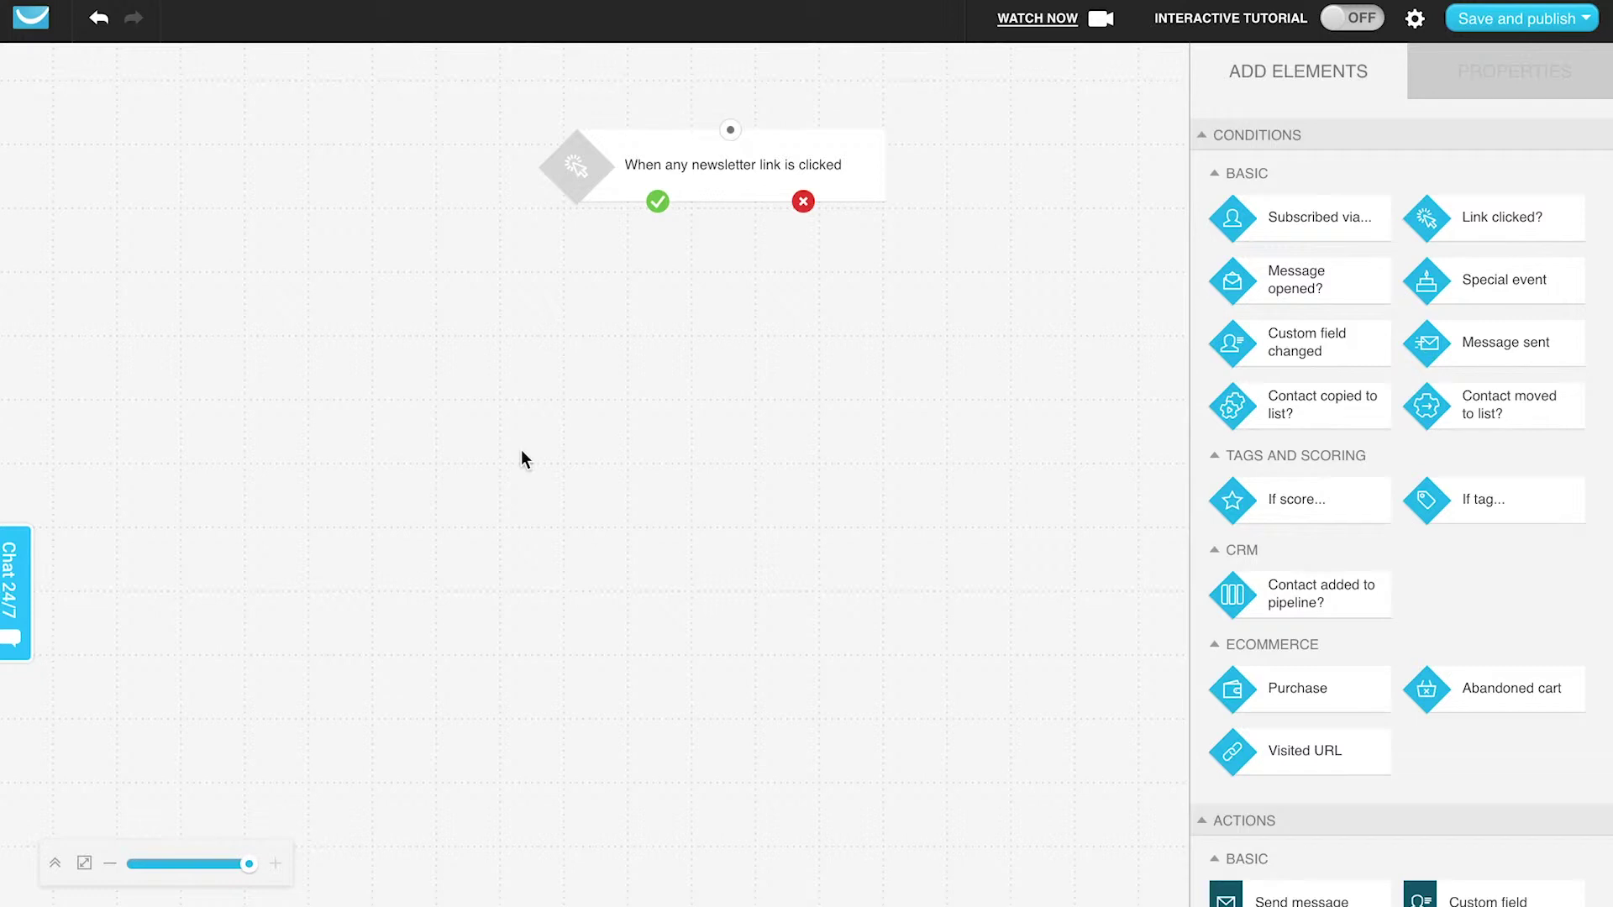
Select the 'When any newsletter link is clicked' condition on the canvas to show its Properties
click(716, 199)
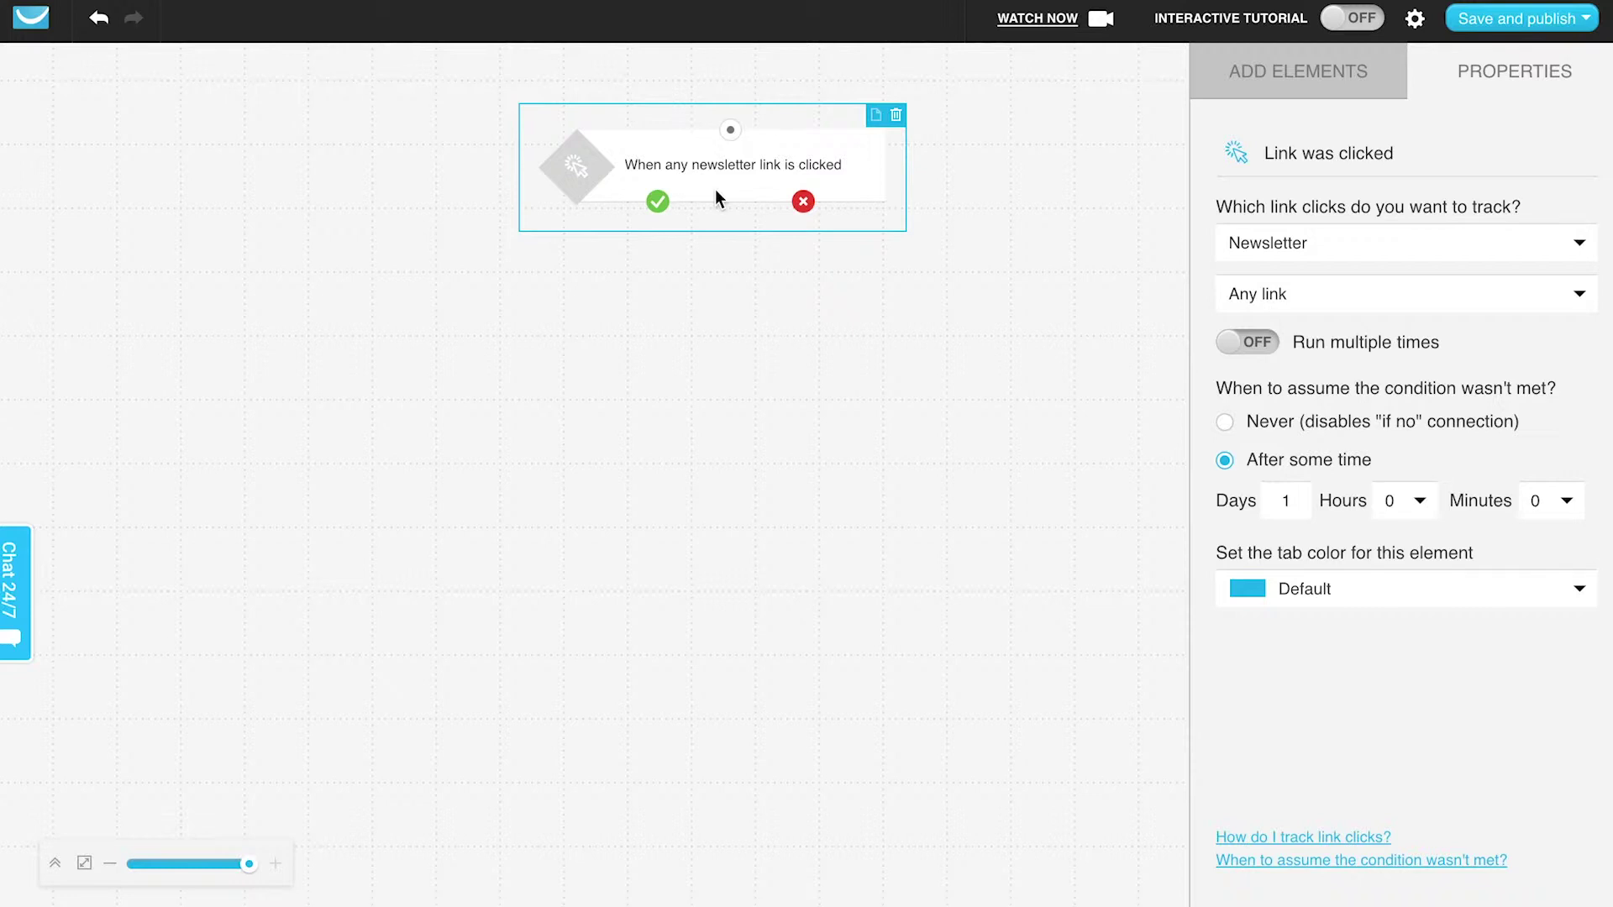
click(1273, 72)
Set 'Which link clicks' to Any, then add a Score action and delete it again
click(1300, 245)
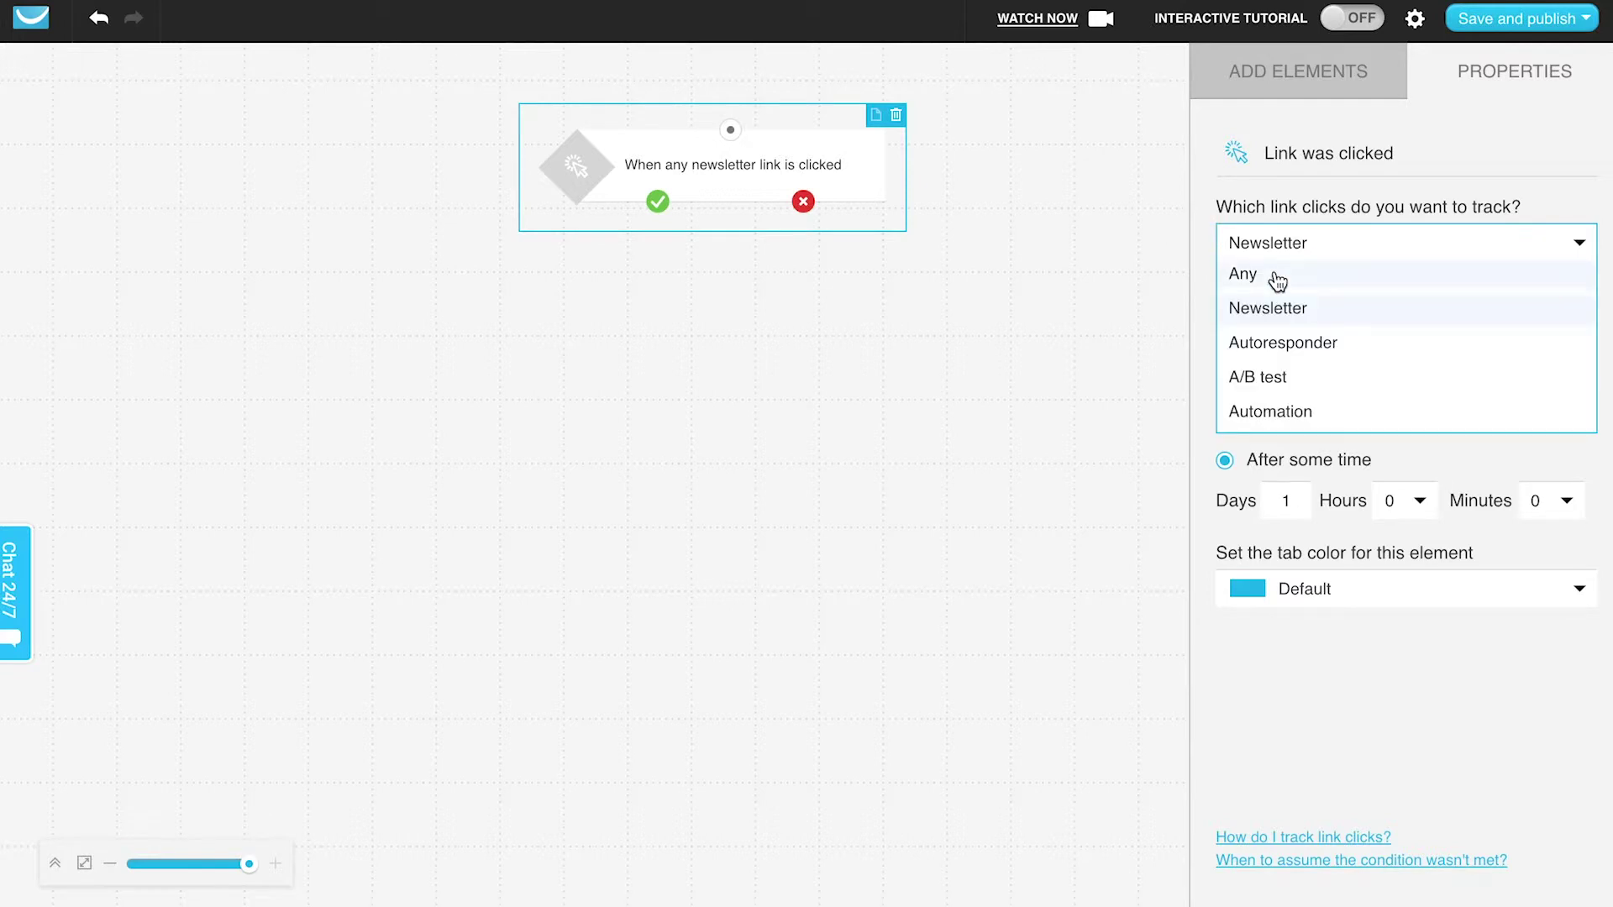
click(1273, 273)
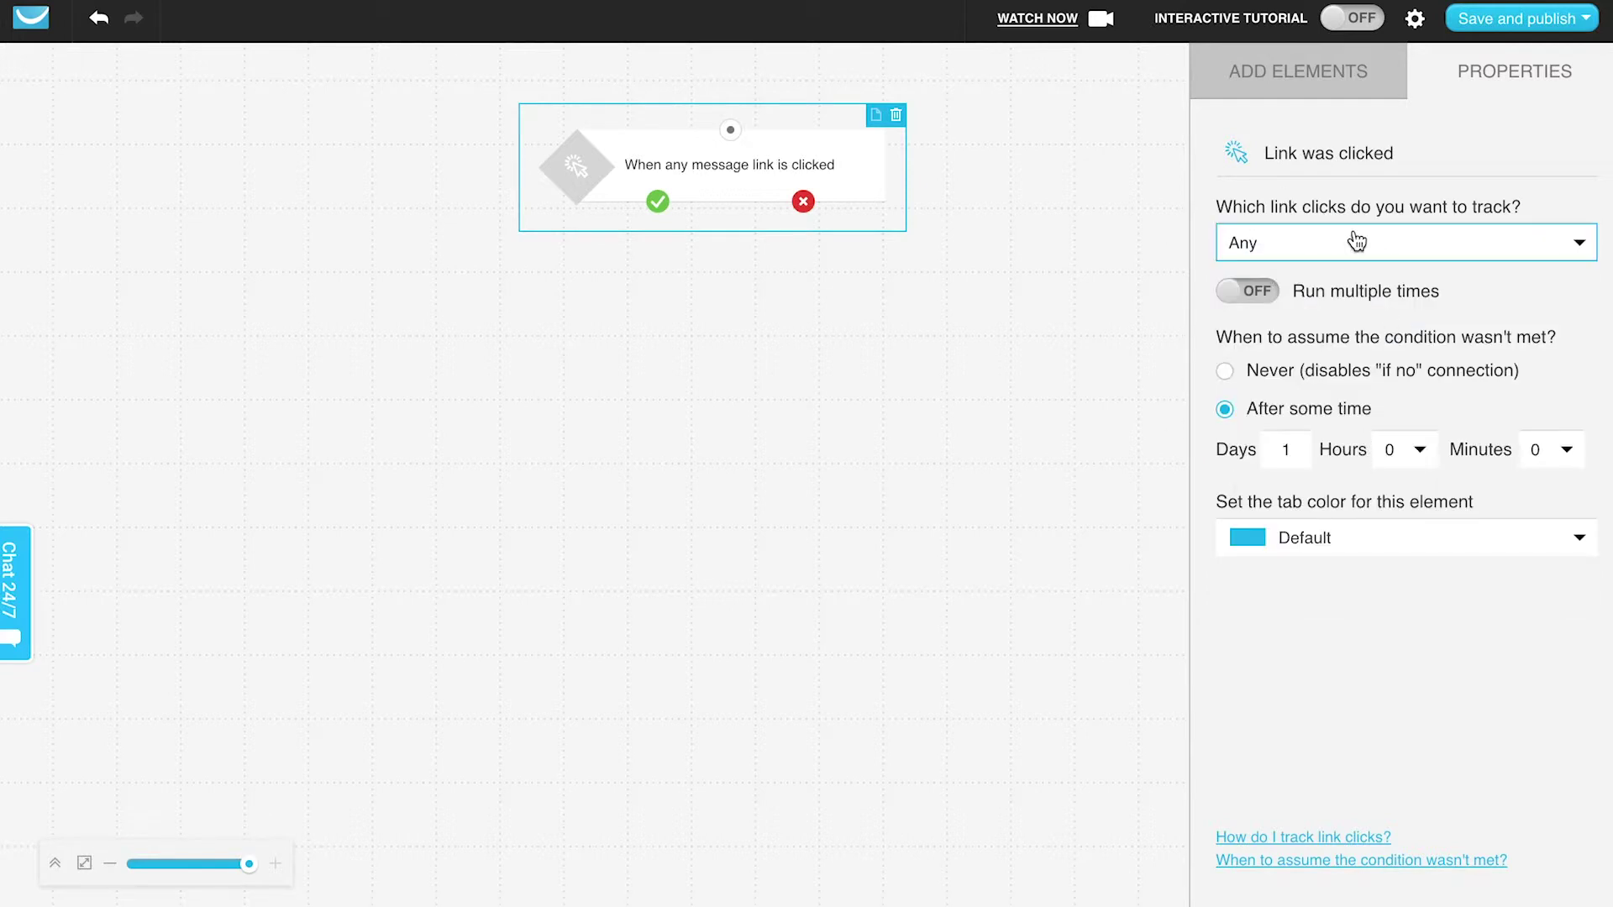
click(1287, 79)
scroll(1384, 451, down, 5)
scroll(1383, 452, down, 3)
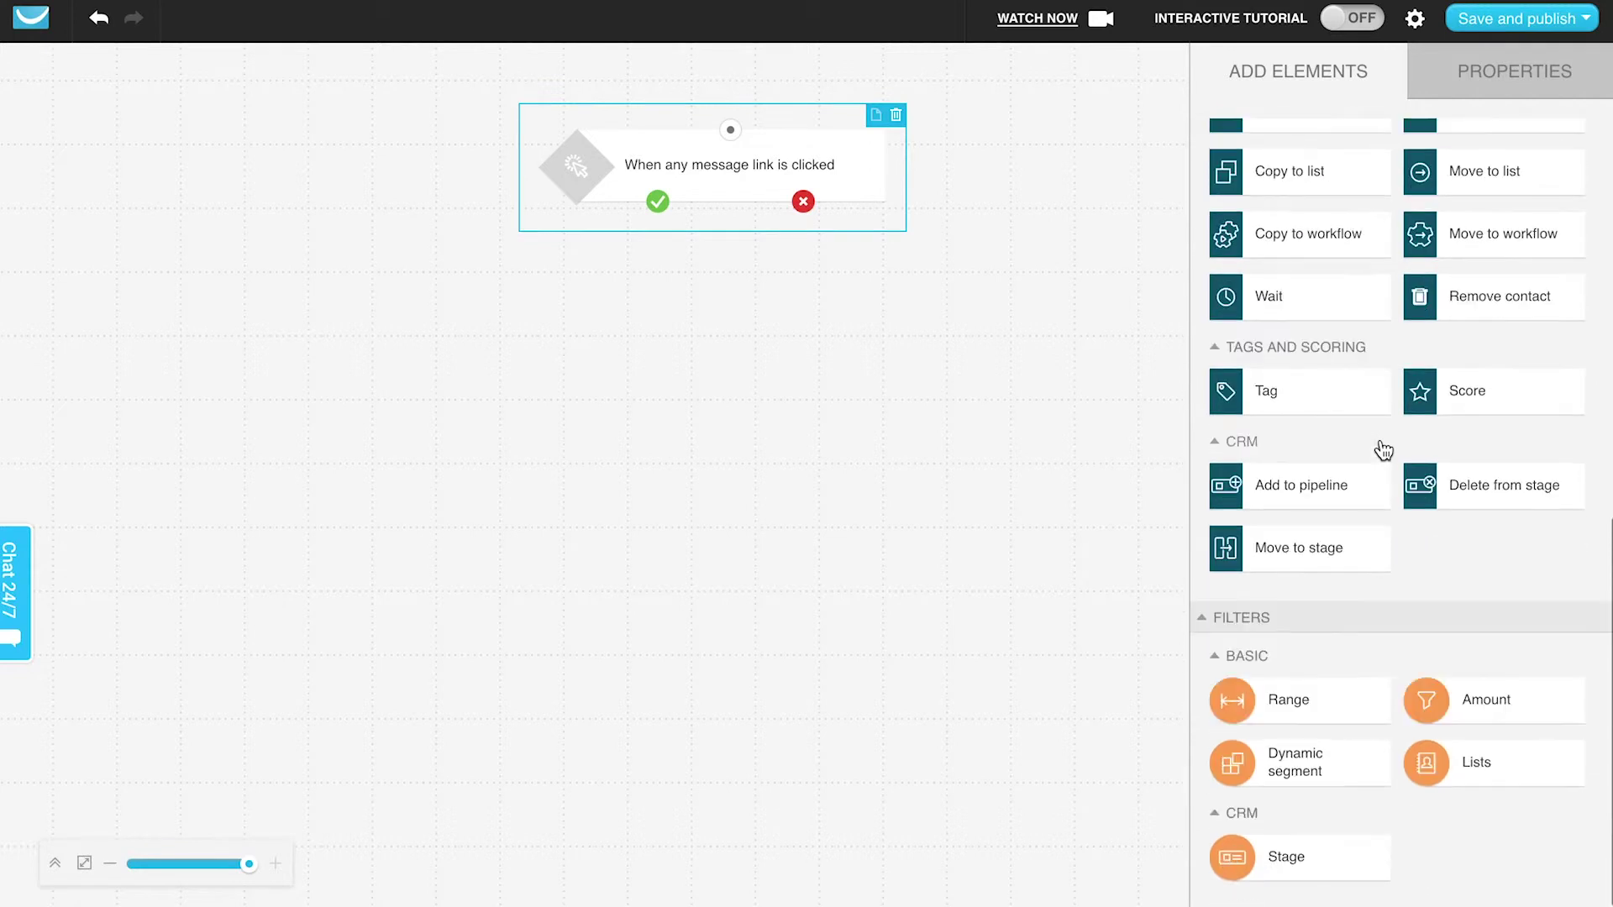
drag(1468, 403, 578, 264)
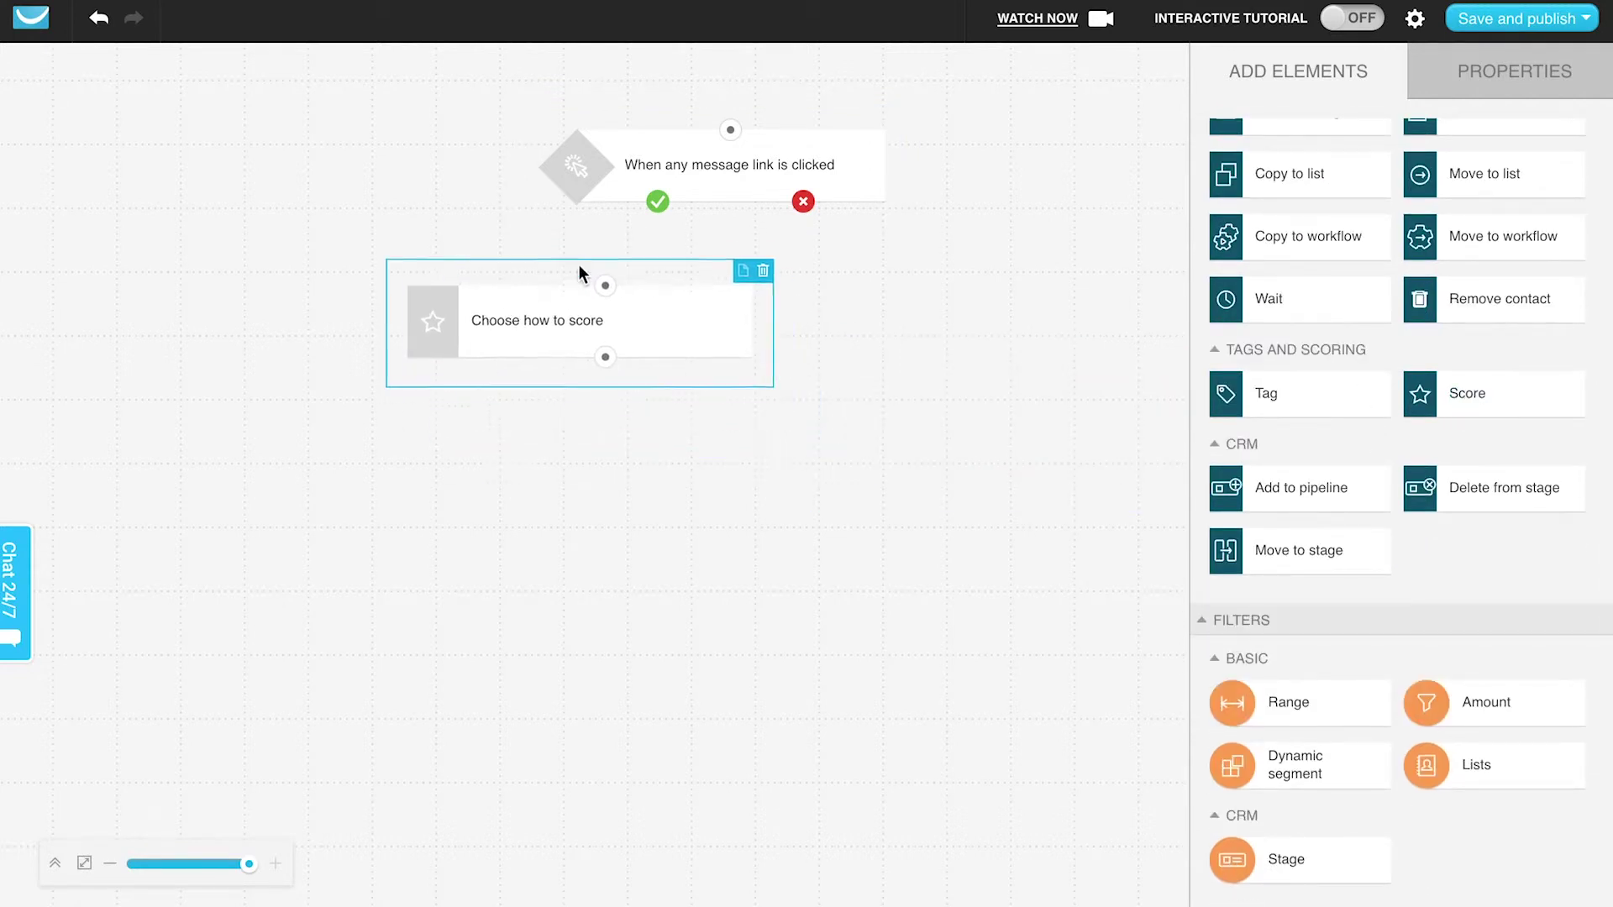
click(760, 266)
click(748, 178)
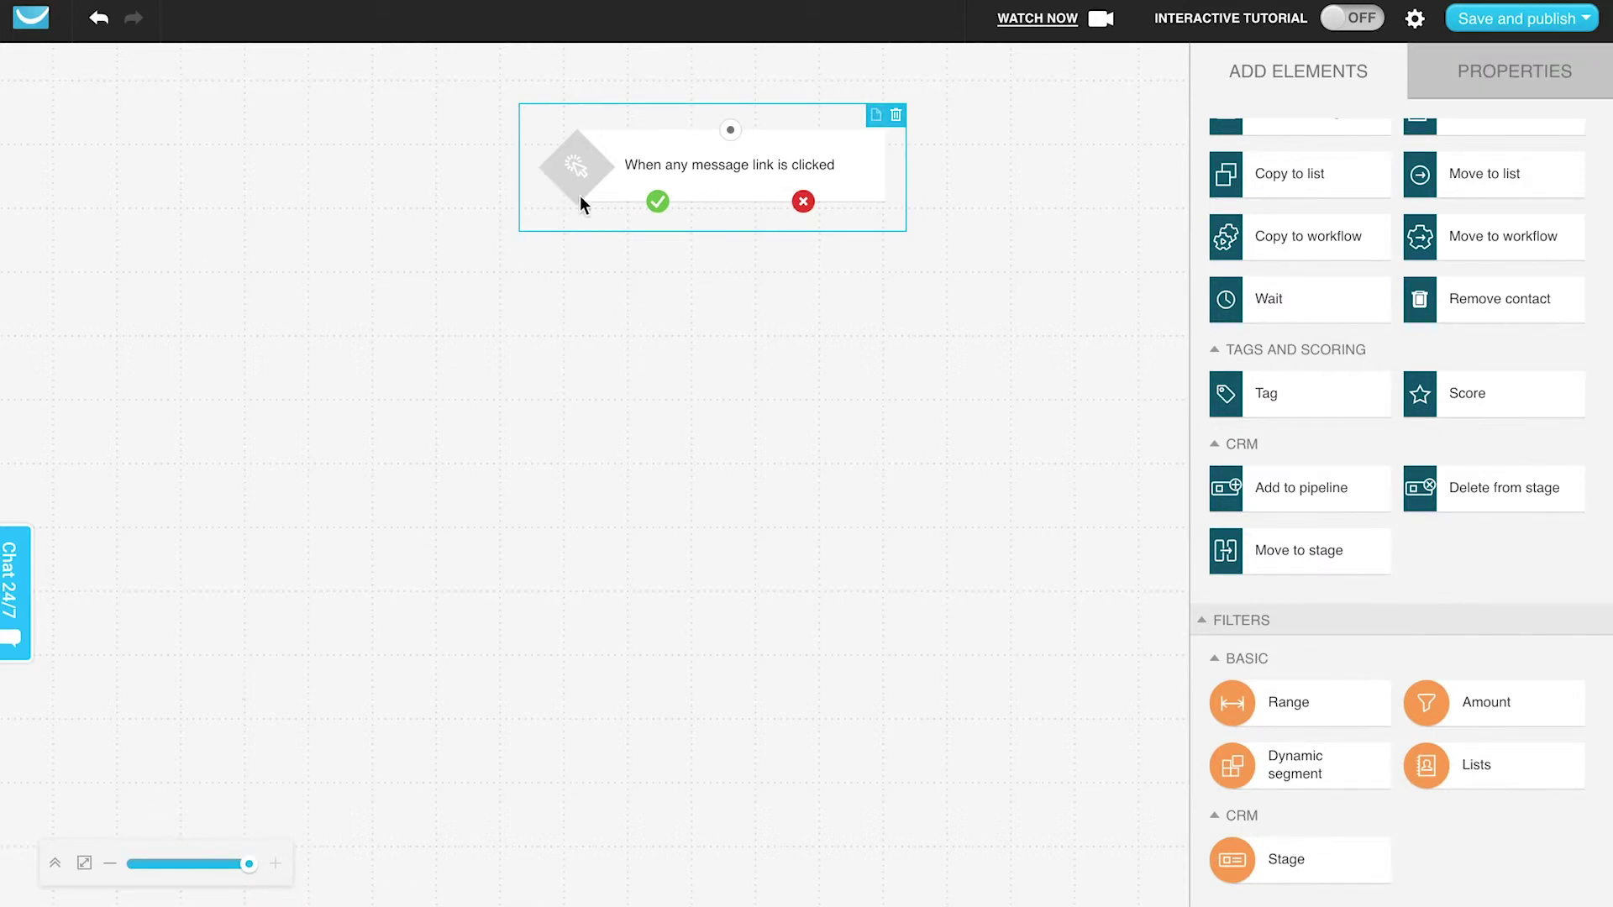
Track Newsletter clicks on any link in the 'You're in! Ready, set, bake!' message
click(707, 195)
click(1255, 252)
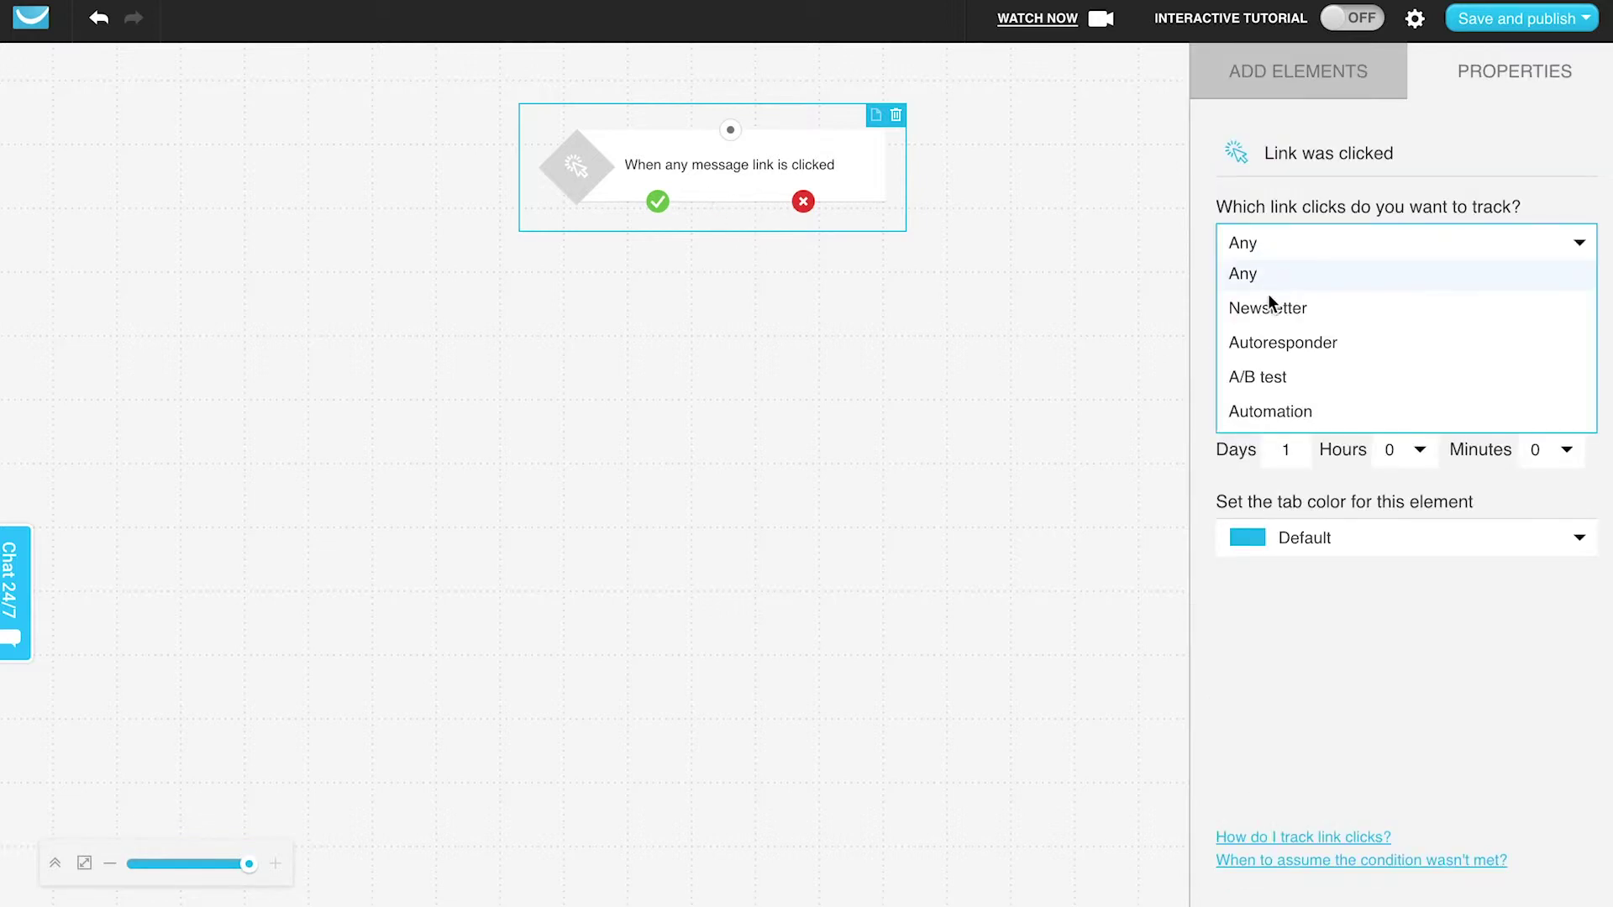
click(1270, 302)
click(1275, 252)
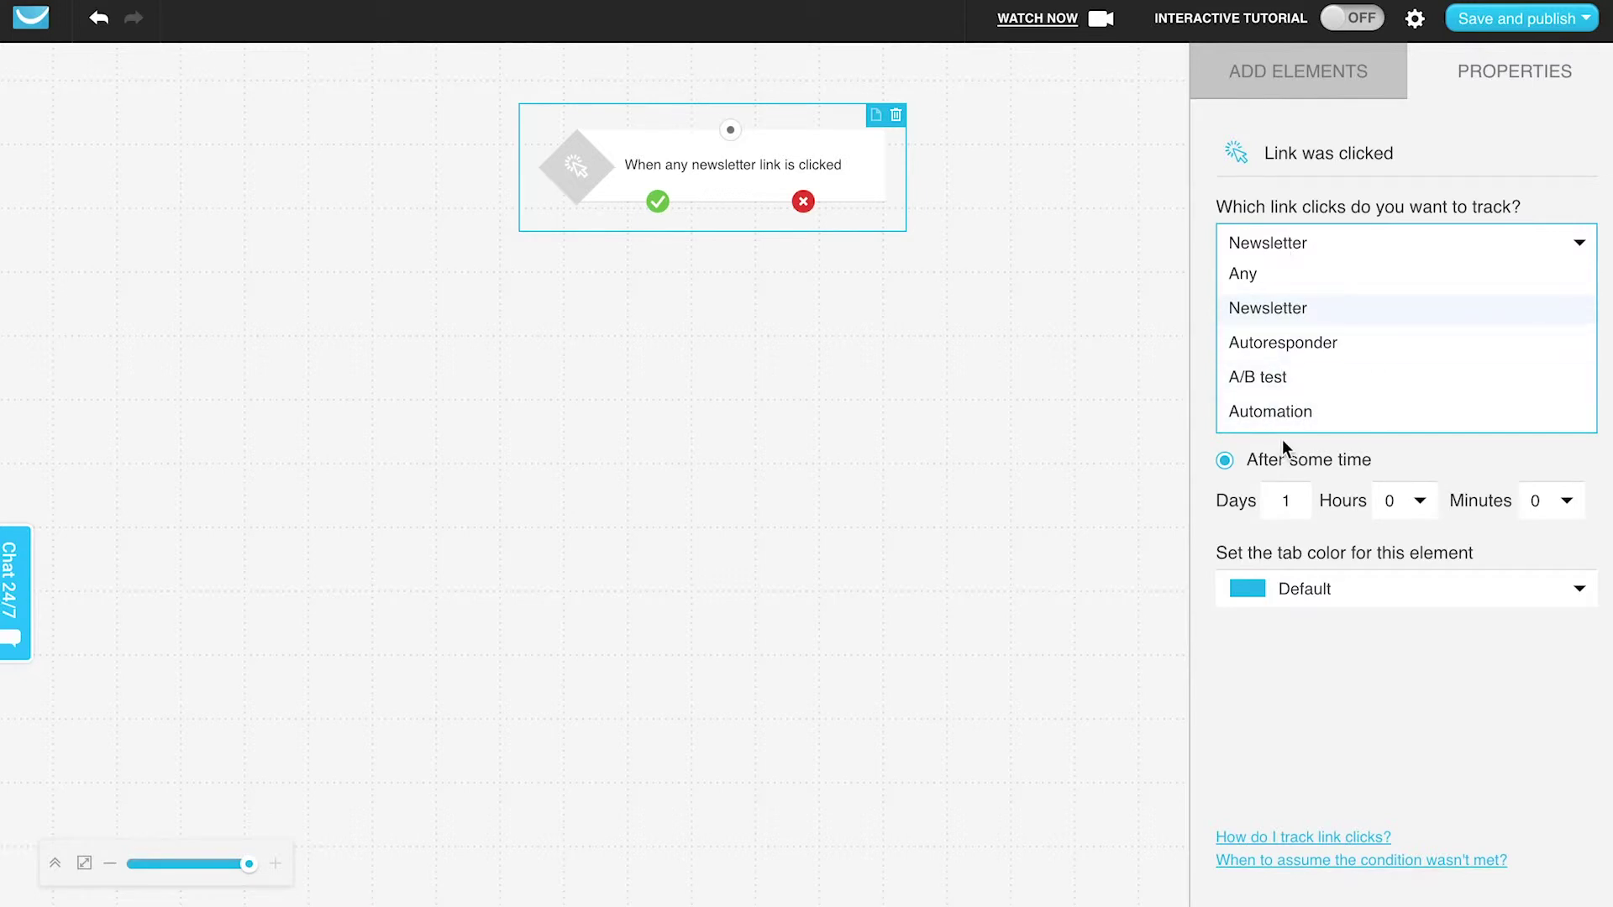
click(1358, 225)
click(1283, 294)
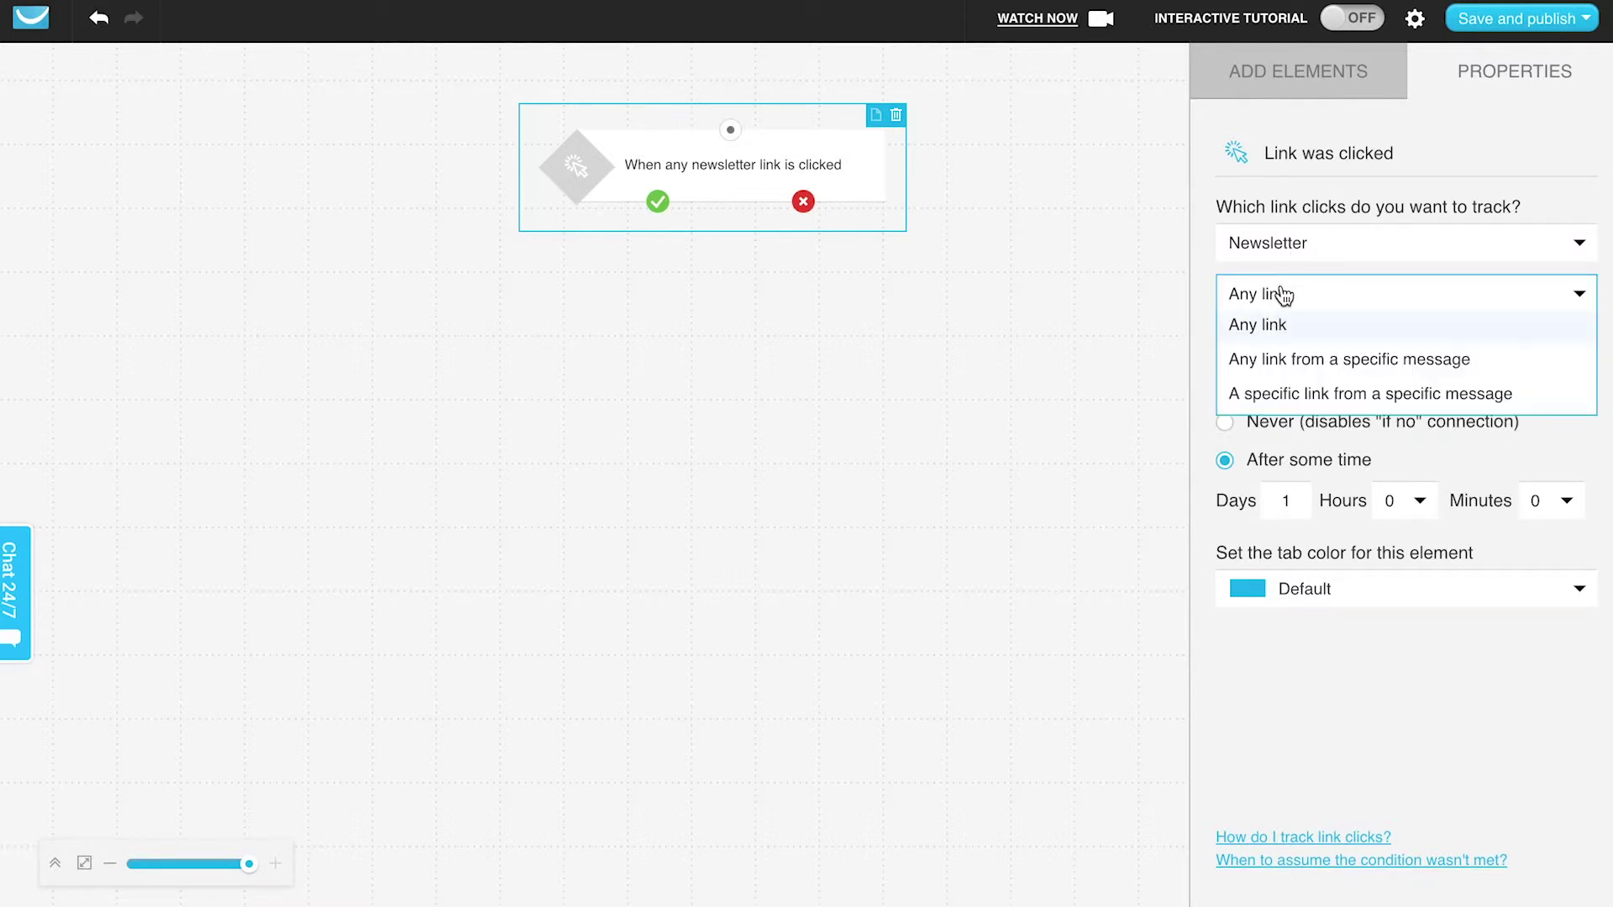
click(1298, 361)
click(1289, 379)
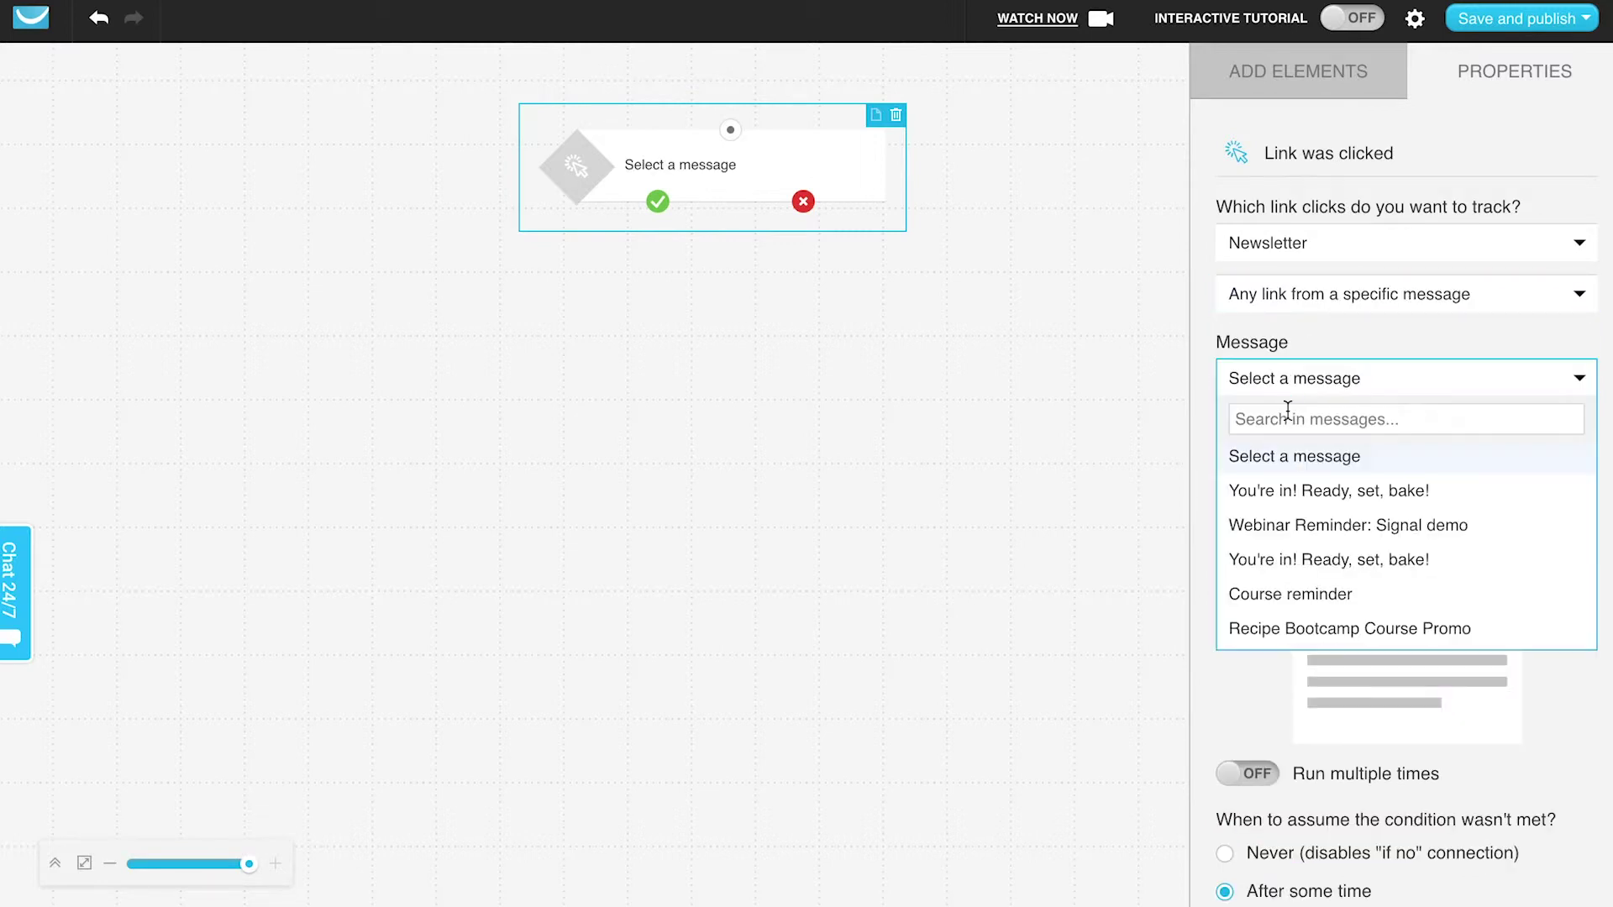
click(1291, 491)
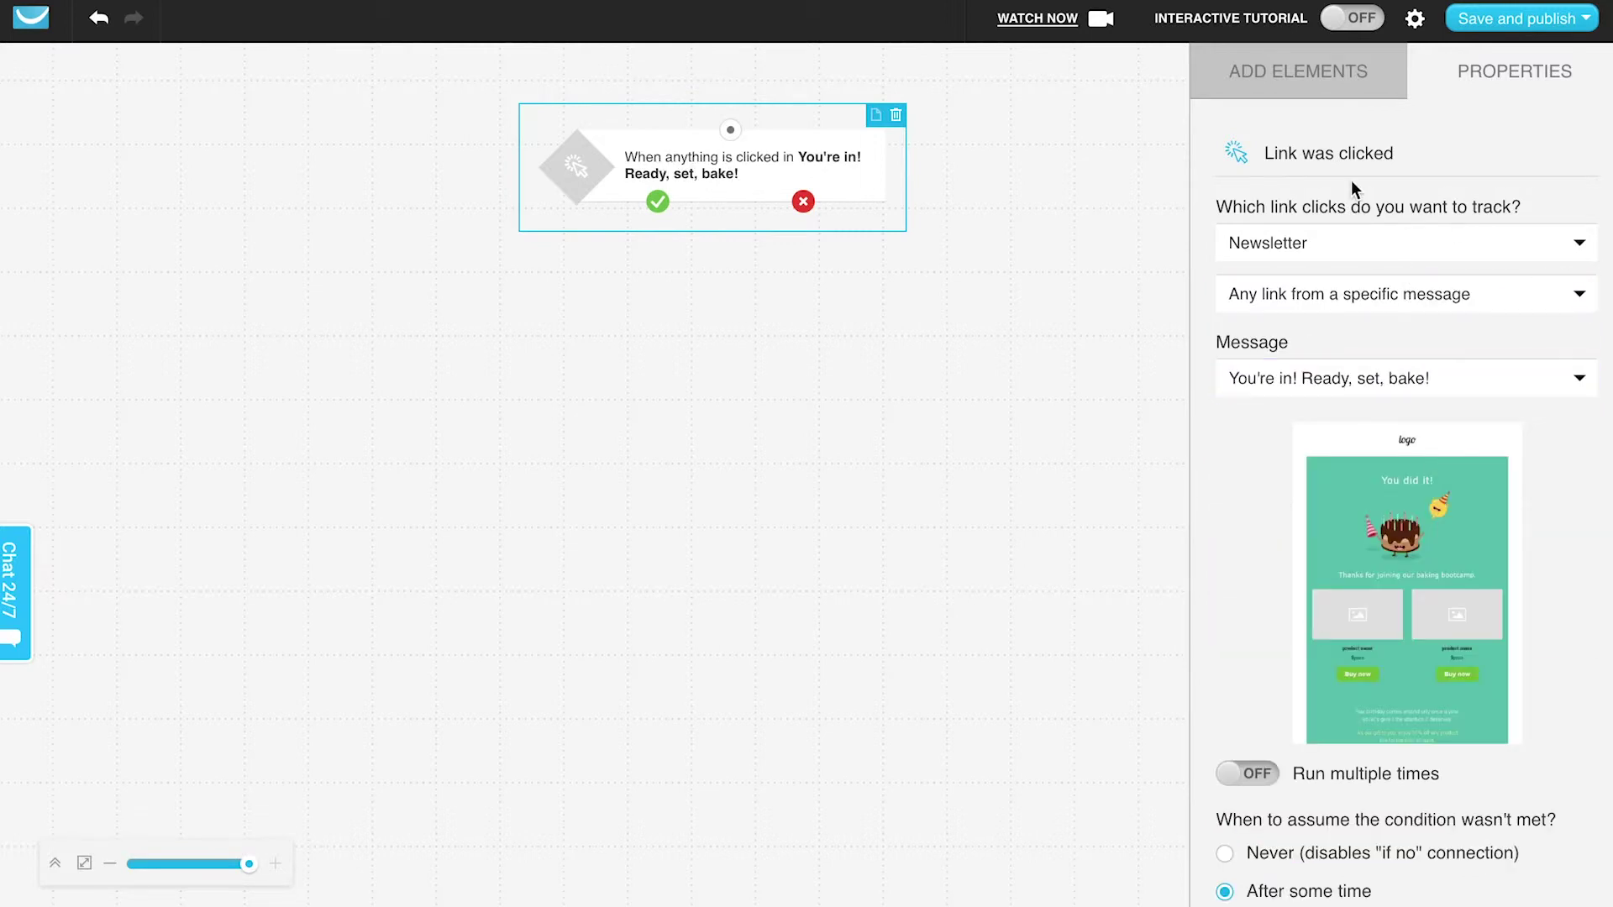
Require the specific join-course link from the Course reminder message instead
click(1323, 304)
click(1260, 393)
click(1306, 383)
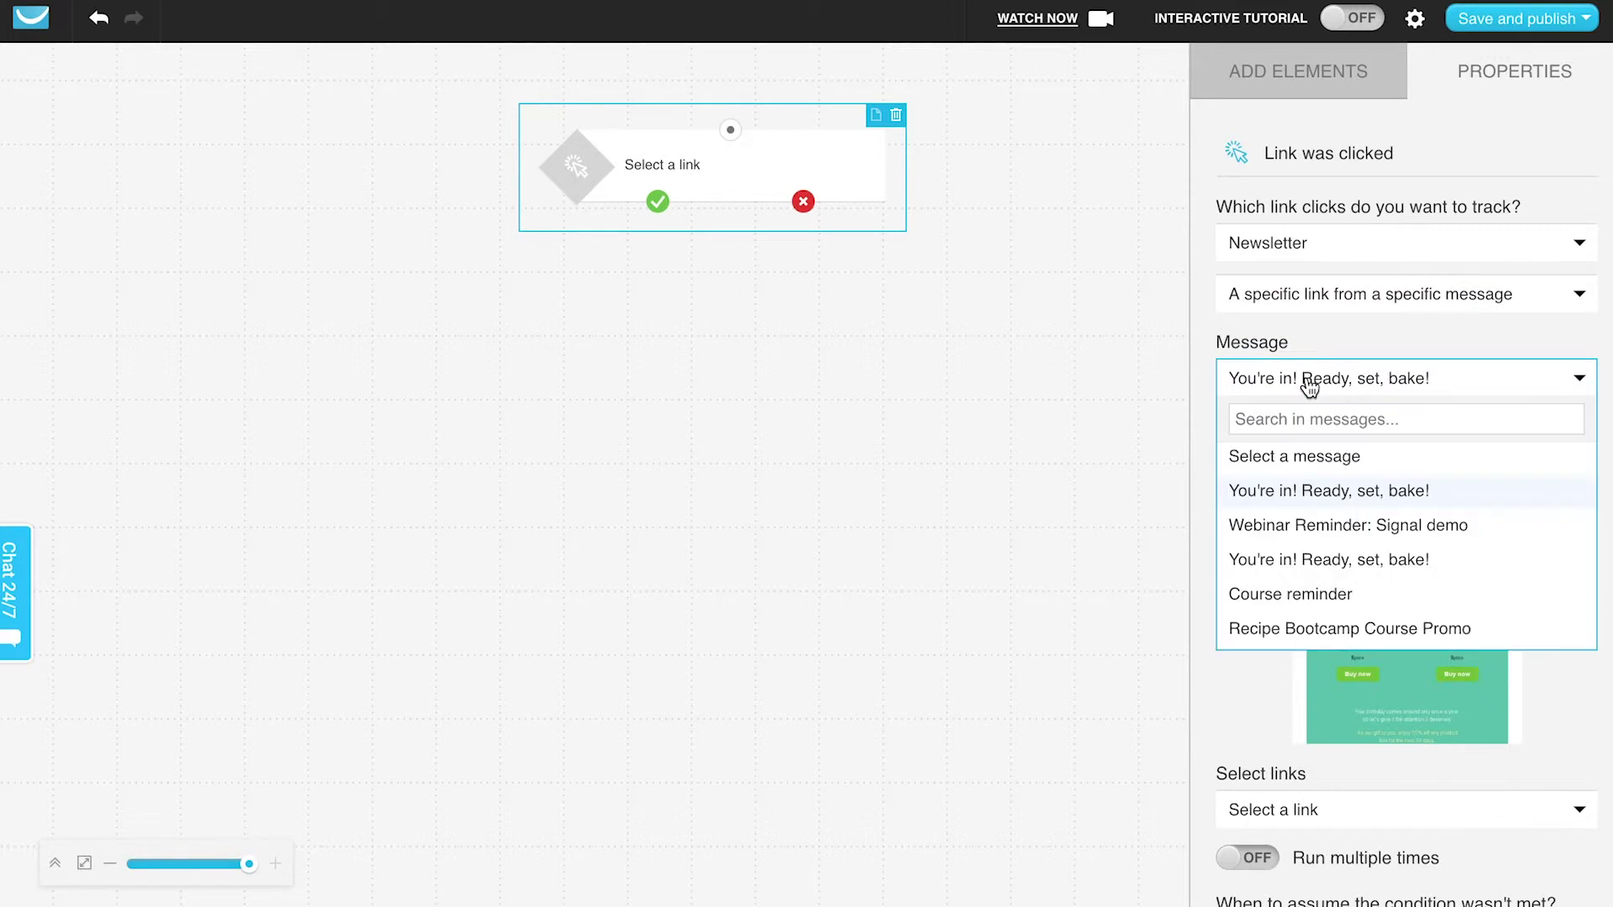
click(1277, 596)
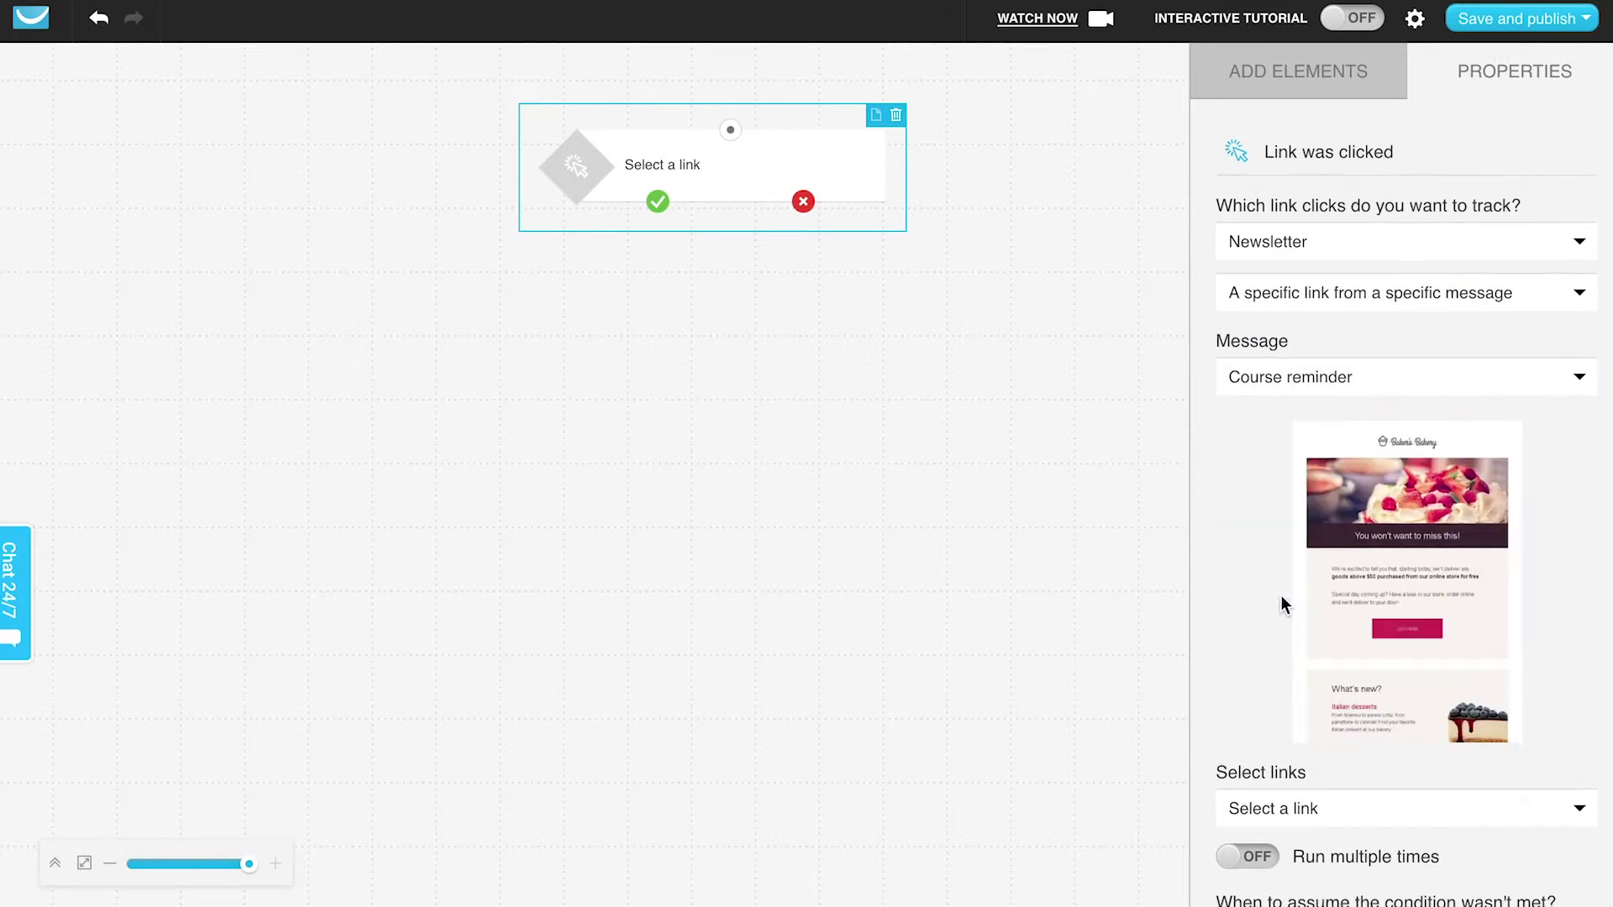
scroll(1282, 613, down, 2)
click(1282, 701)
click(1283, 763)
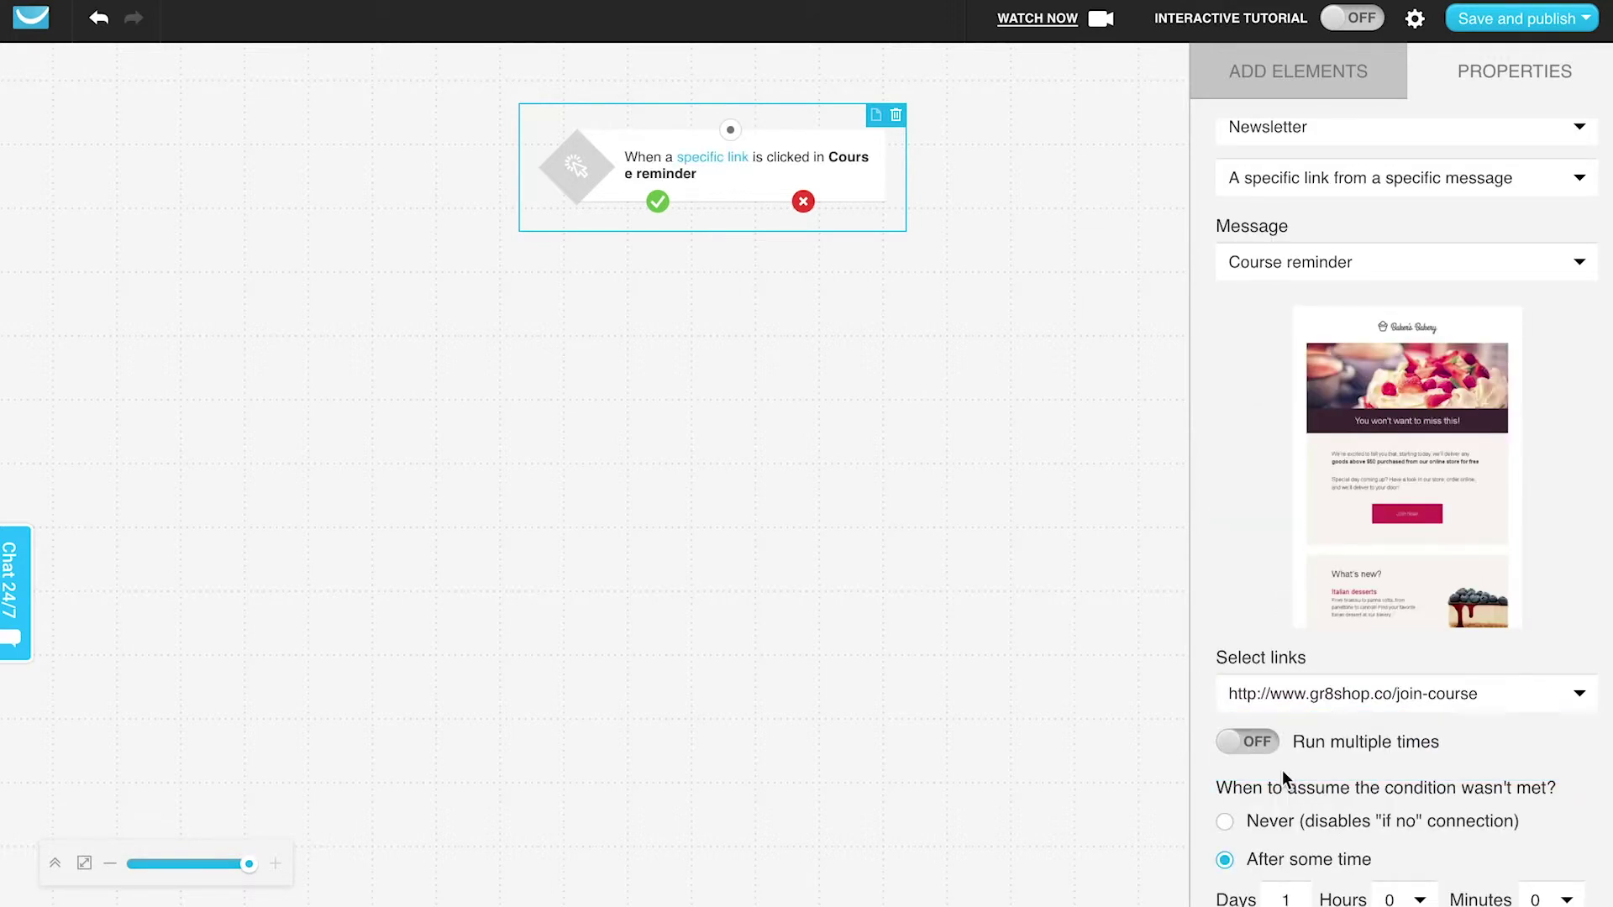
click(1234, 79)
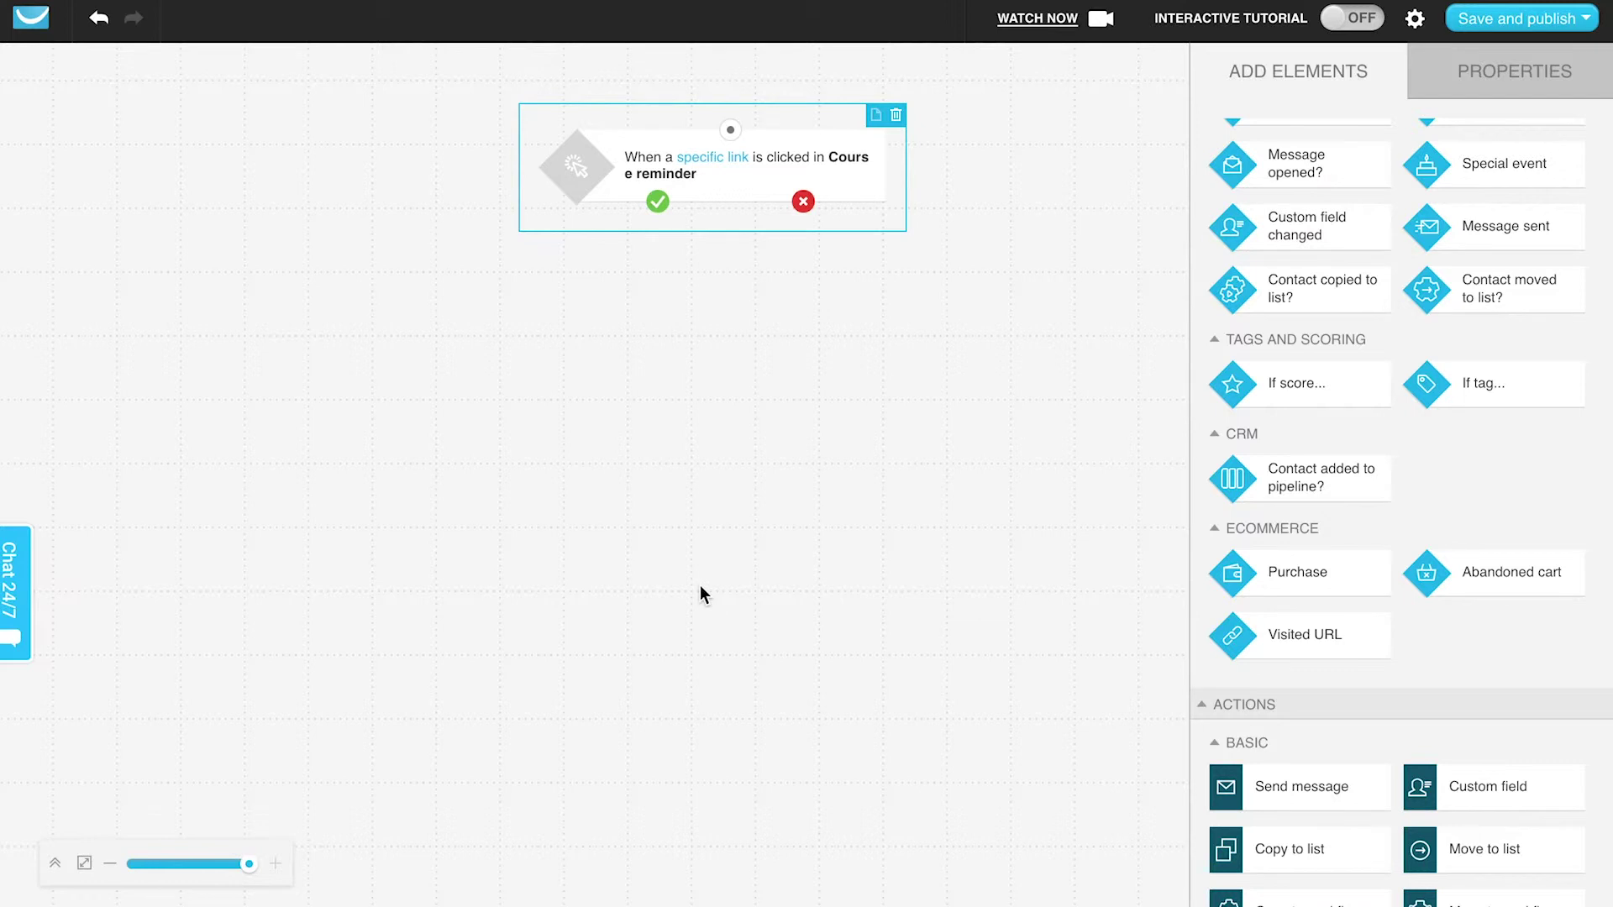
Reselect the Course reminder condition, toggling to Add Elements and back, and scroll Properties up
scroll(1277, 454, down, 3)
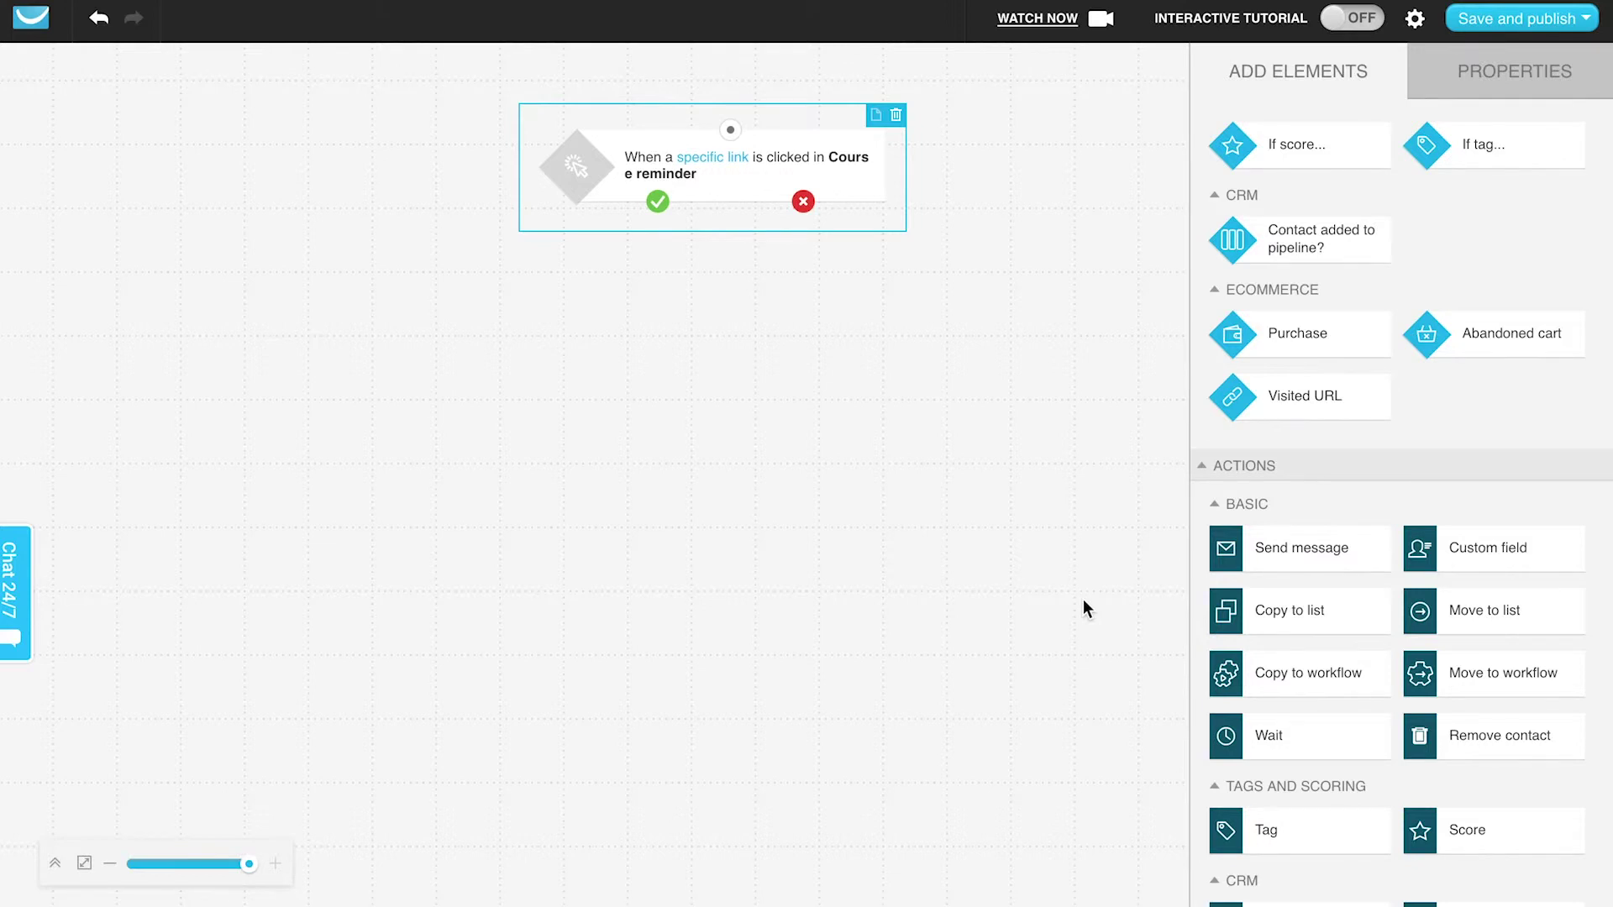
click(845, 153)
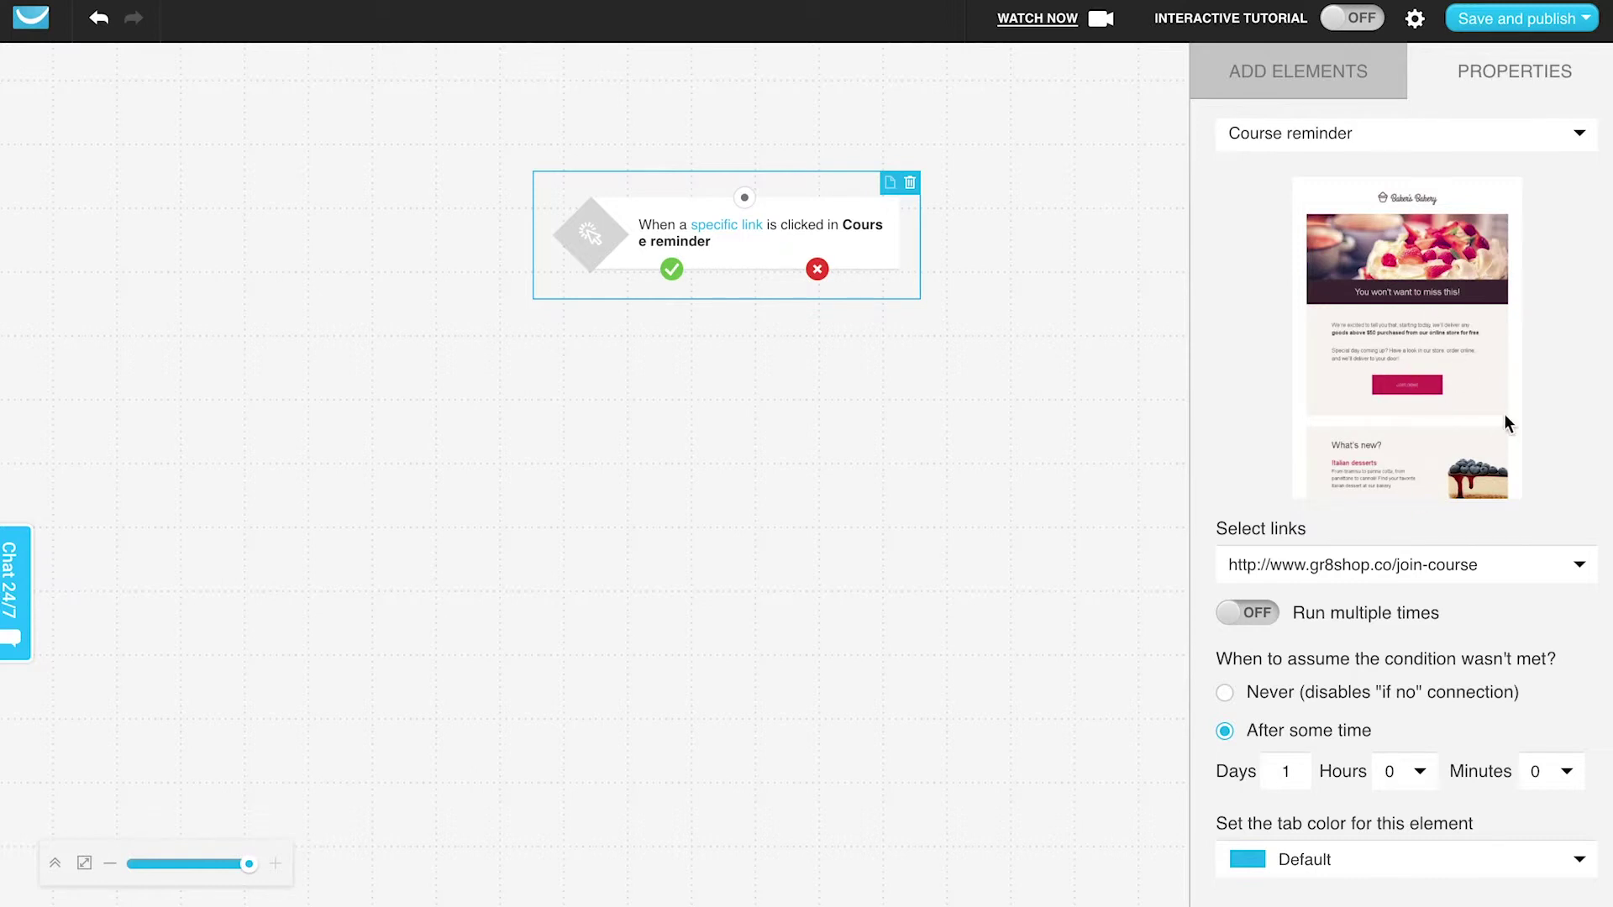
click(1344, 80)
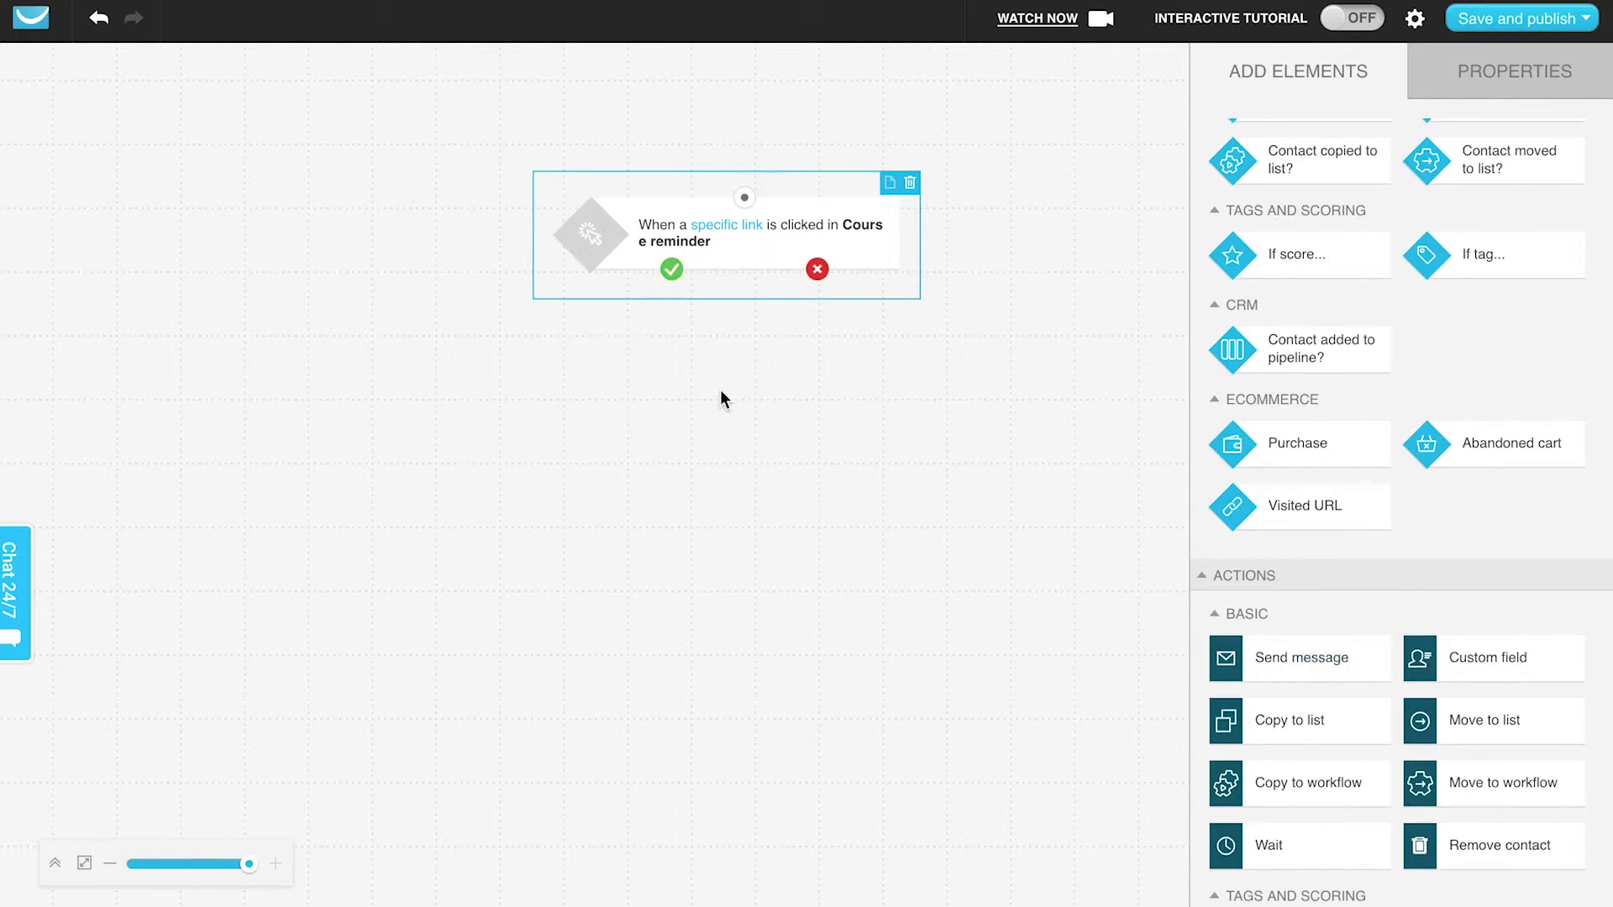
click(759, 261)
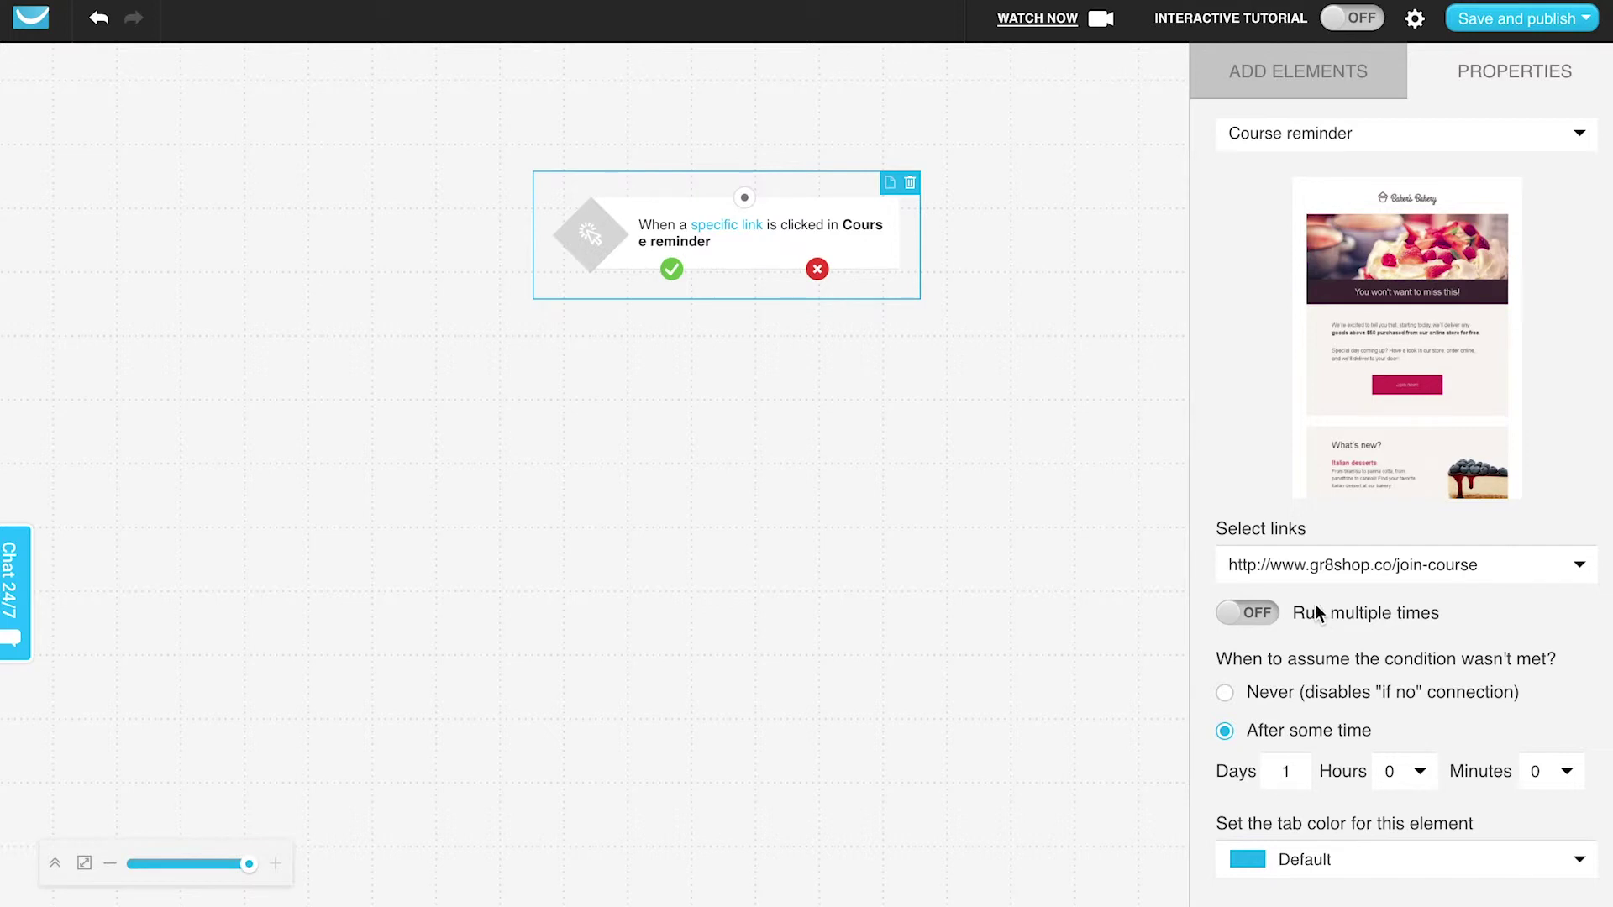
scroll(1346, 183, up, 2)
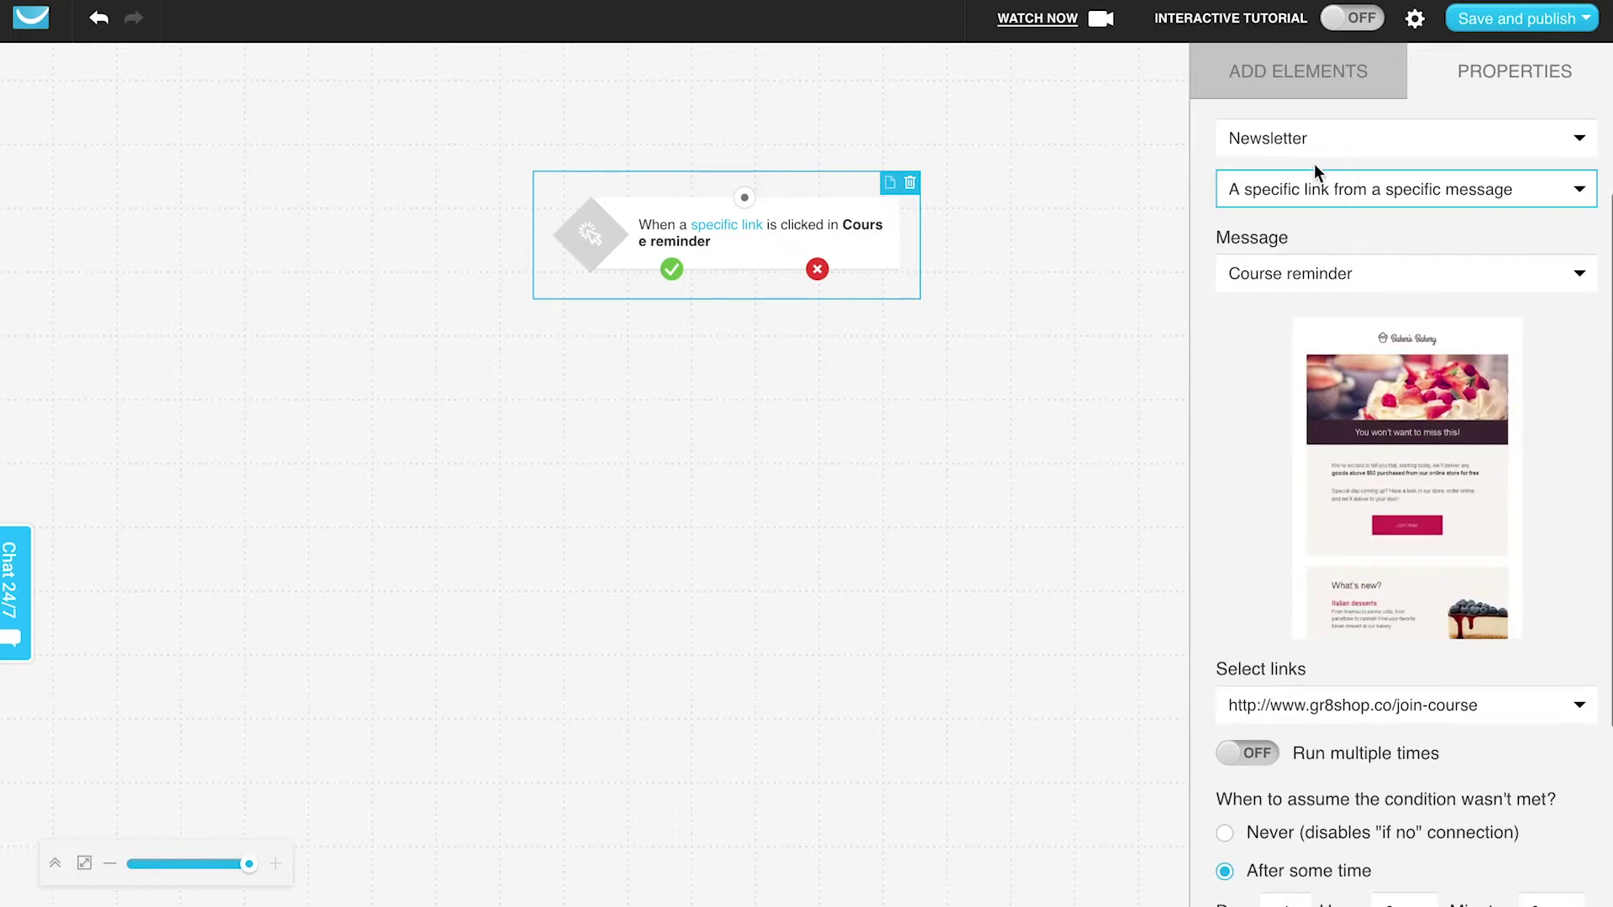
scroll(1314, 164, up, 2)
Set the condition to track any link in automation messages and run multiple times
click(1296, 257)
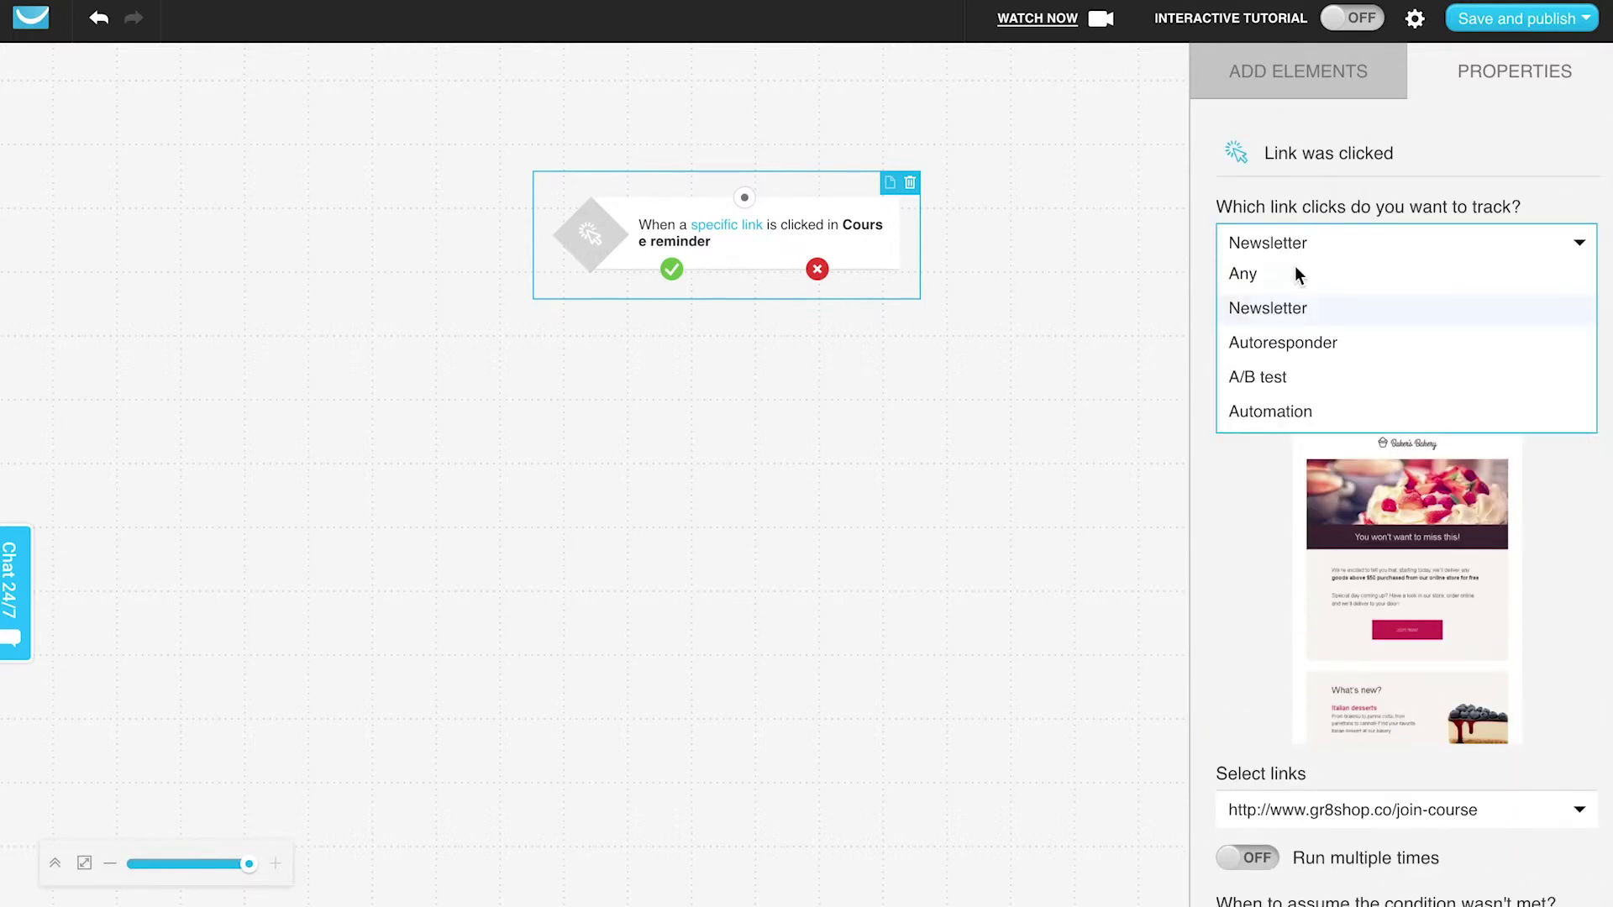
click(1282, 275)
click(1297, 243)
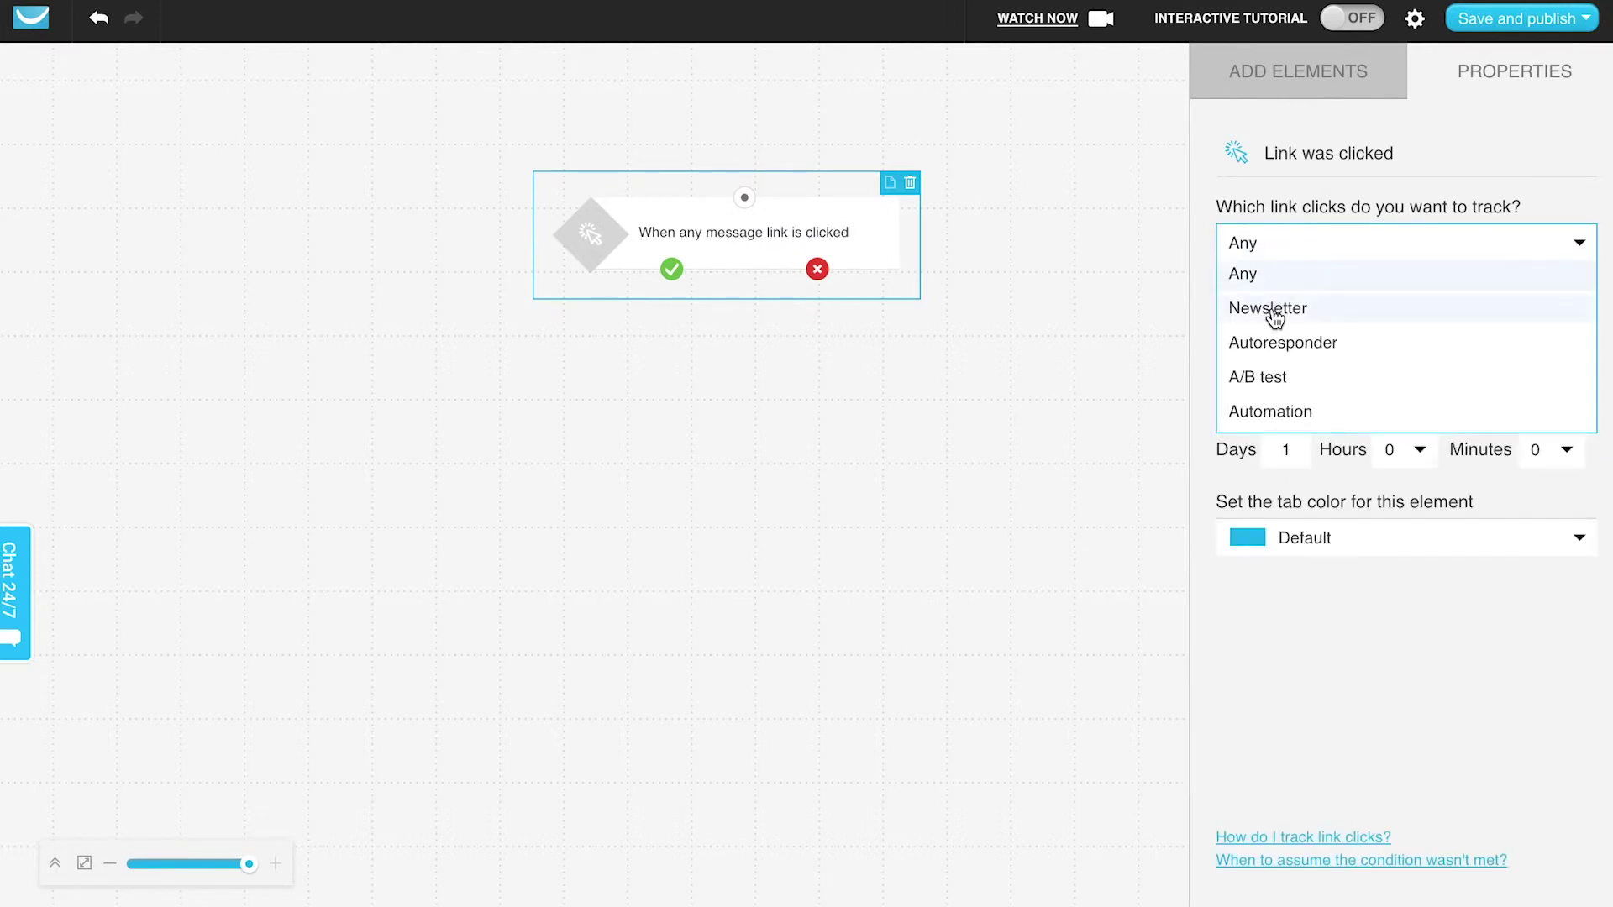
click(1275, 411)
click(1281, 298)
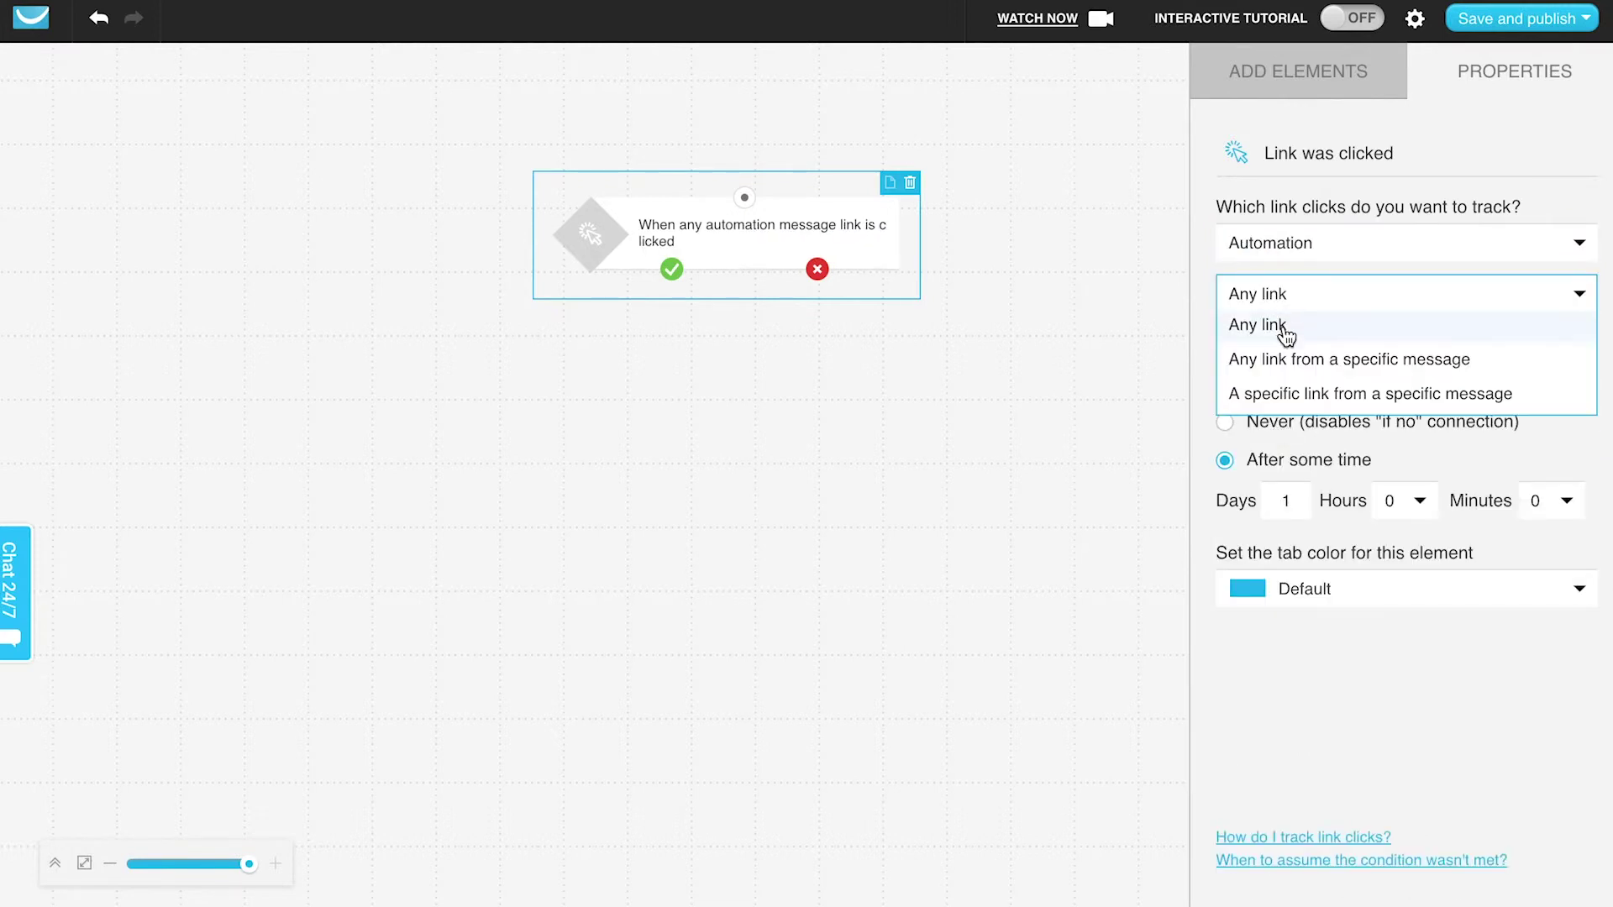
click(1371, 265)
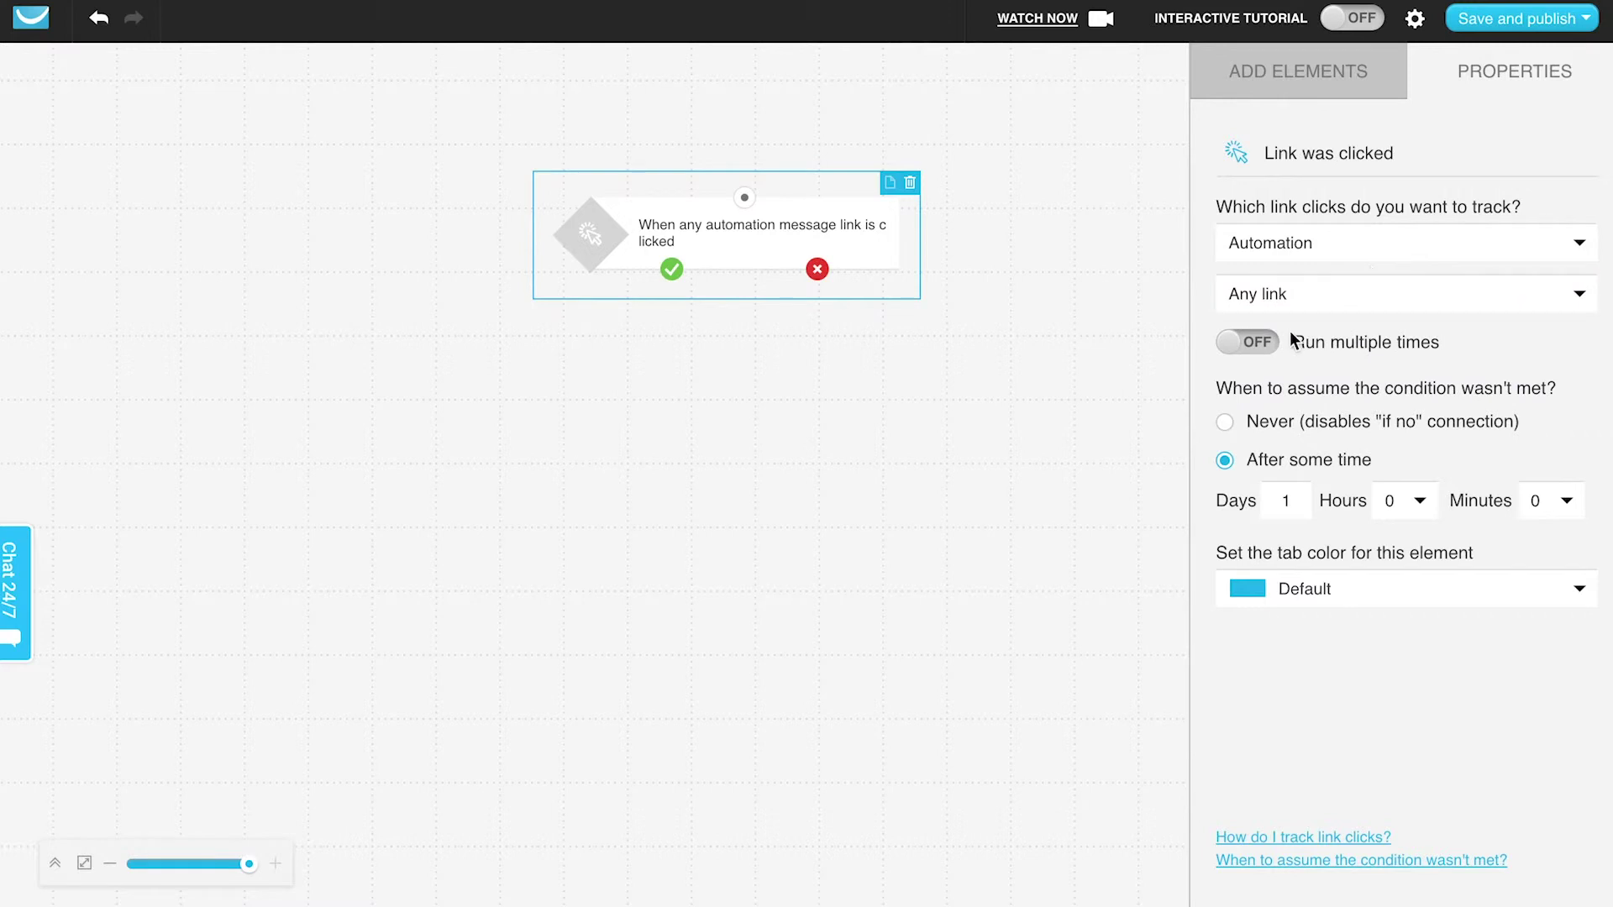
click(1237, 345)
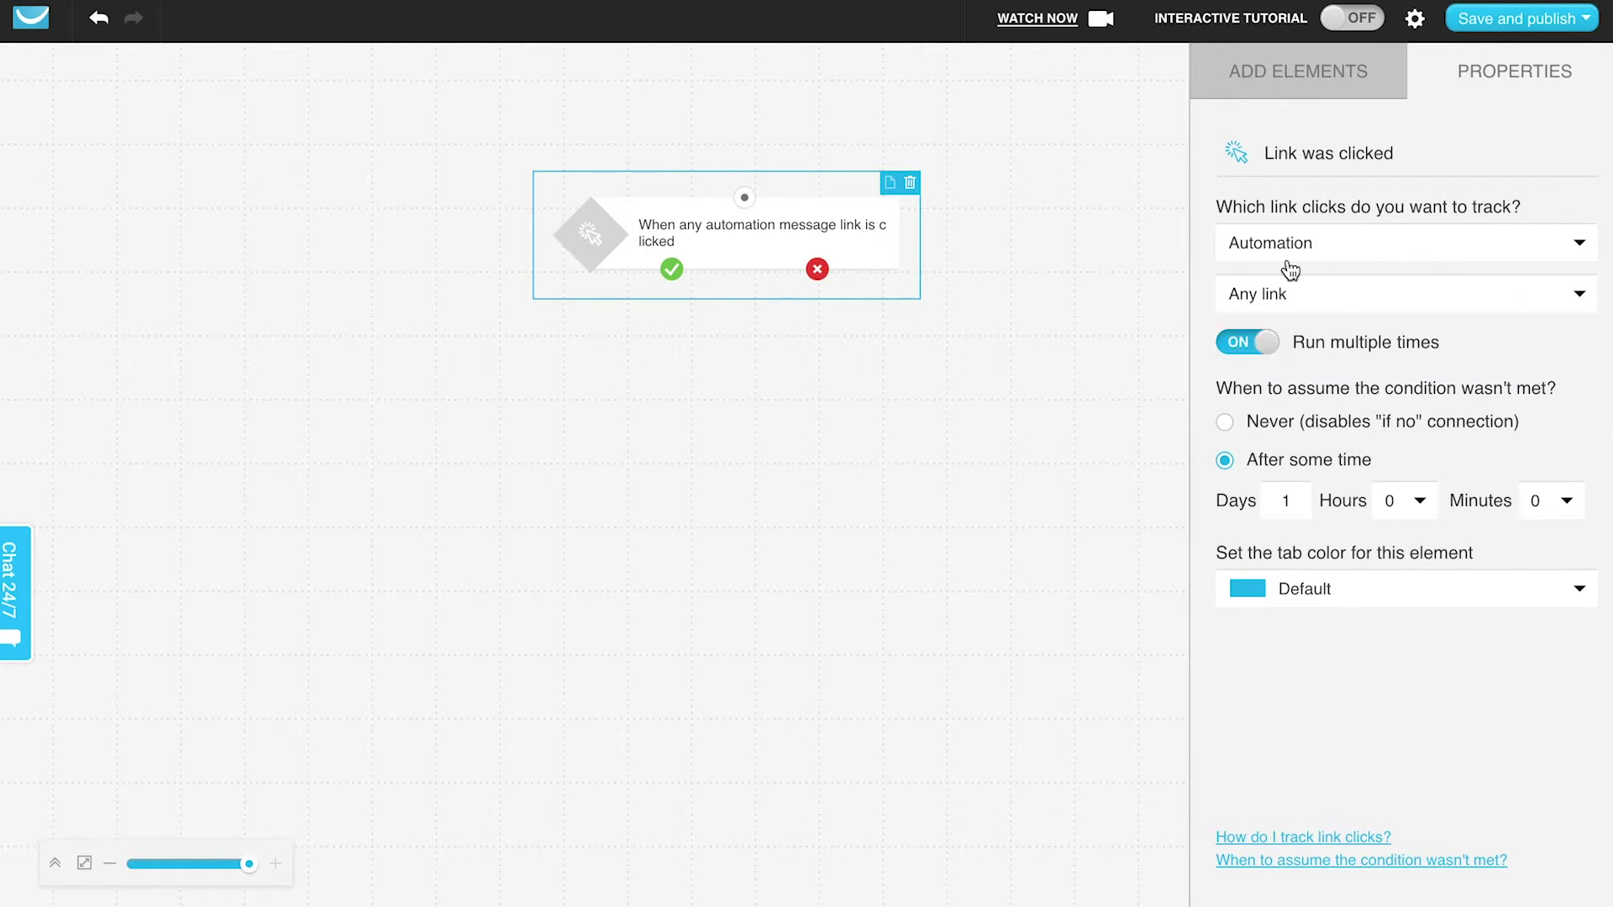
Add a Score step below the condition awarding 5 points
click(1344, 78)
scroll(1403, 708, down, 6)
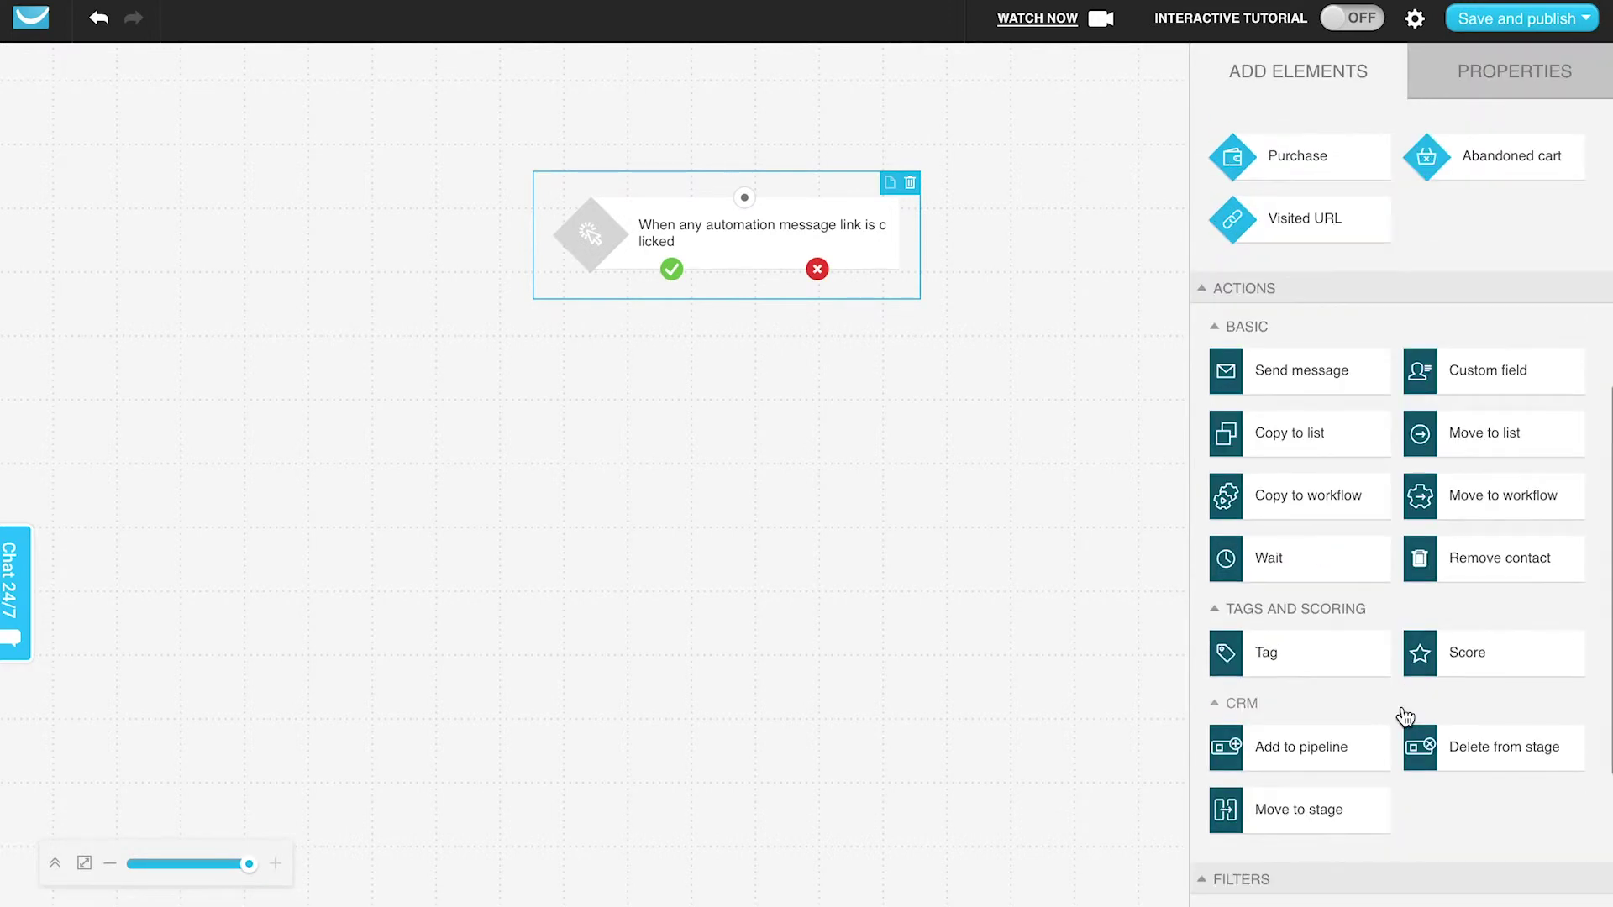
drag(1472, 668, 691, 555)
drag(799, 514, 679, 274)
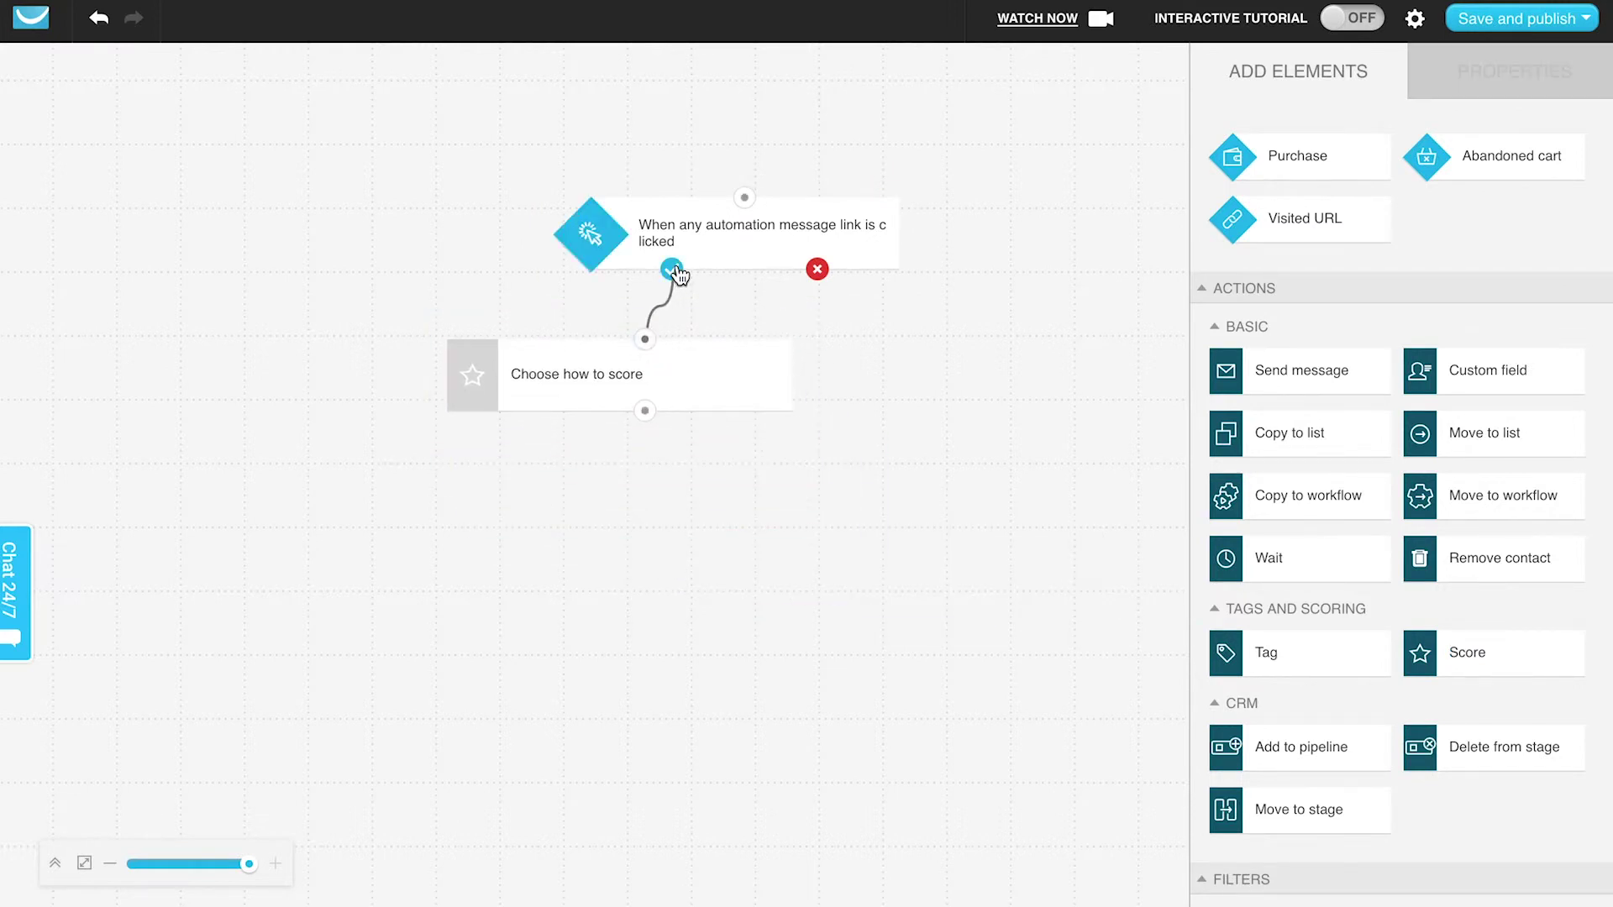
click(714, 361)
click(1294, 290)
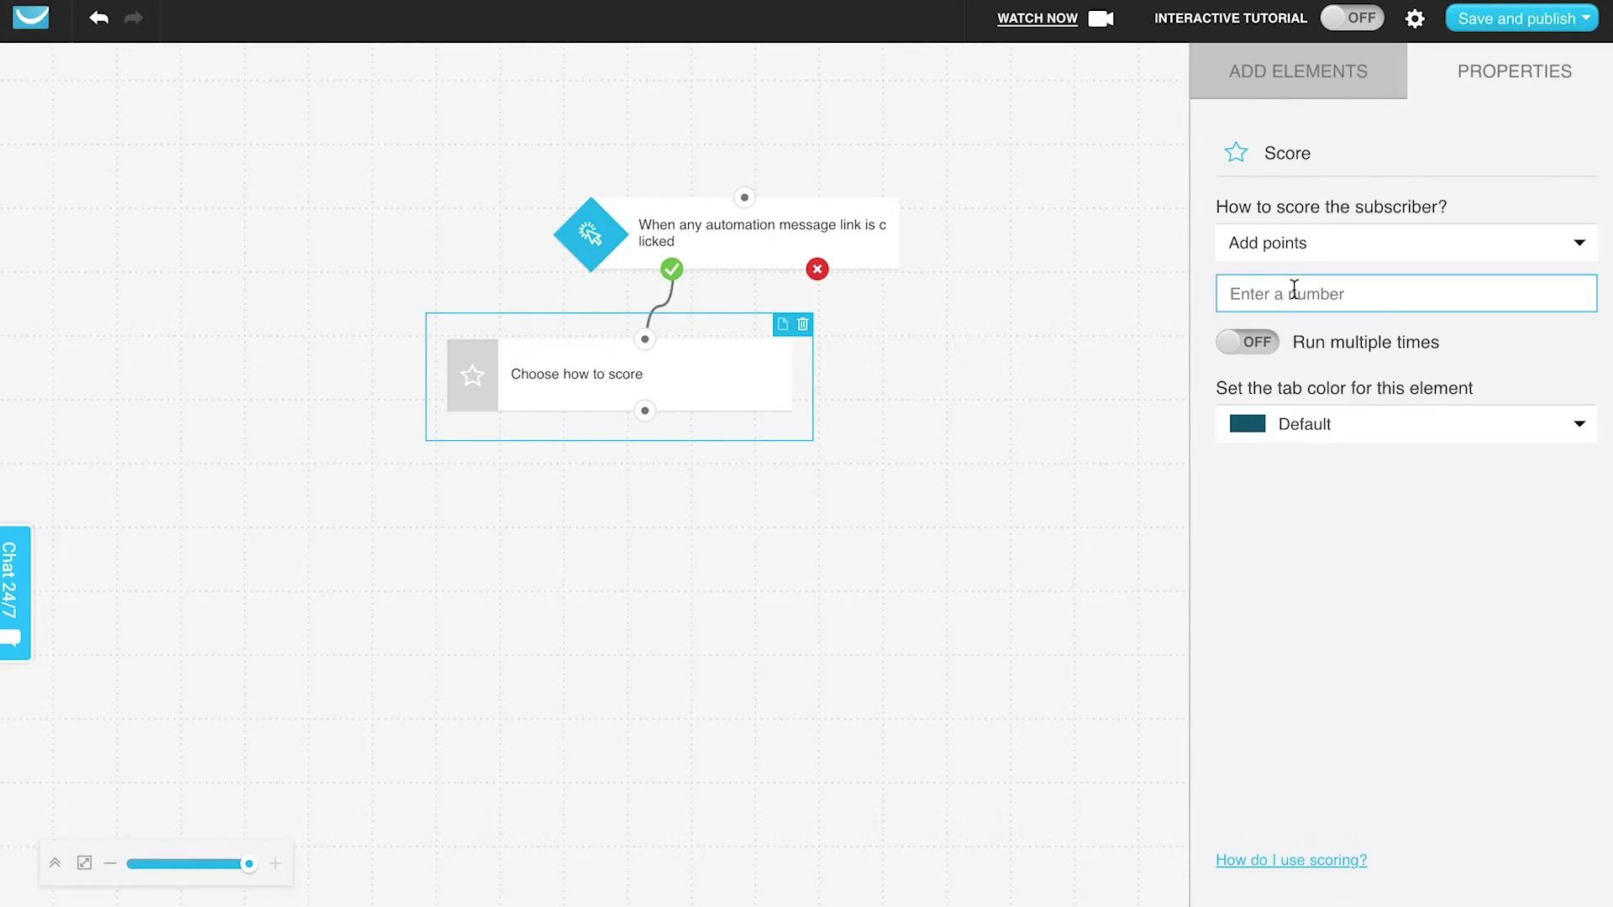
text(5)
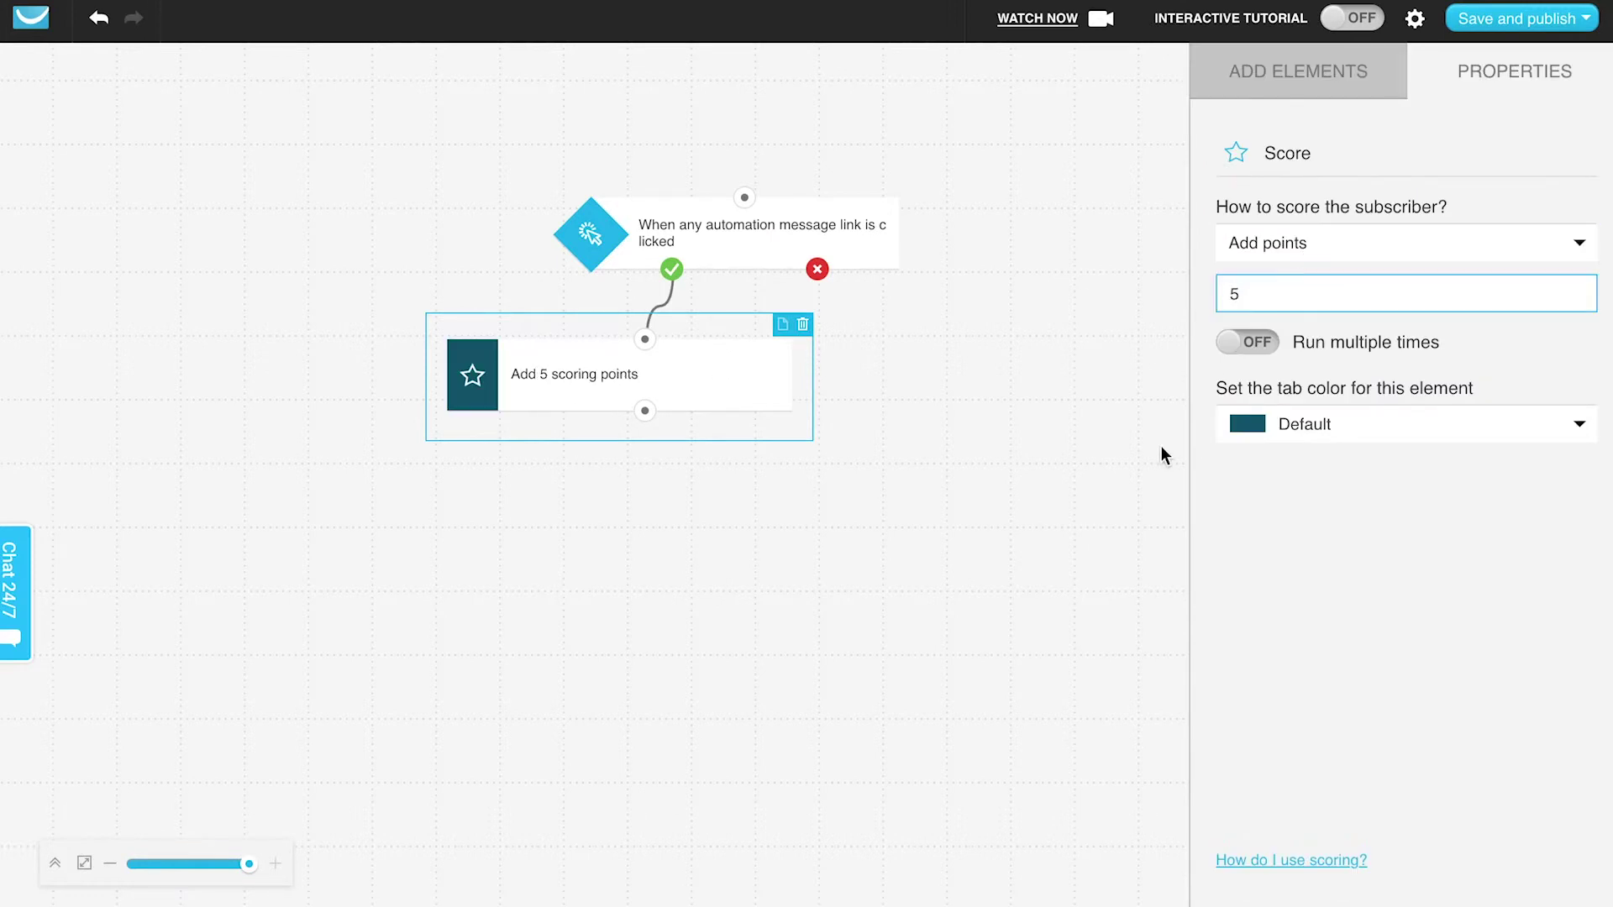
click(1247, 78)
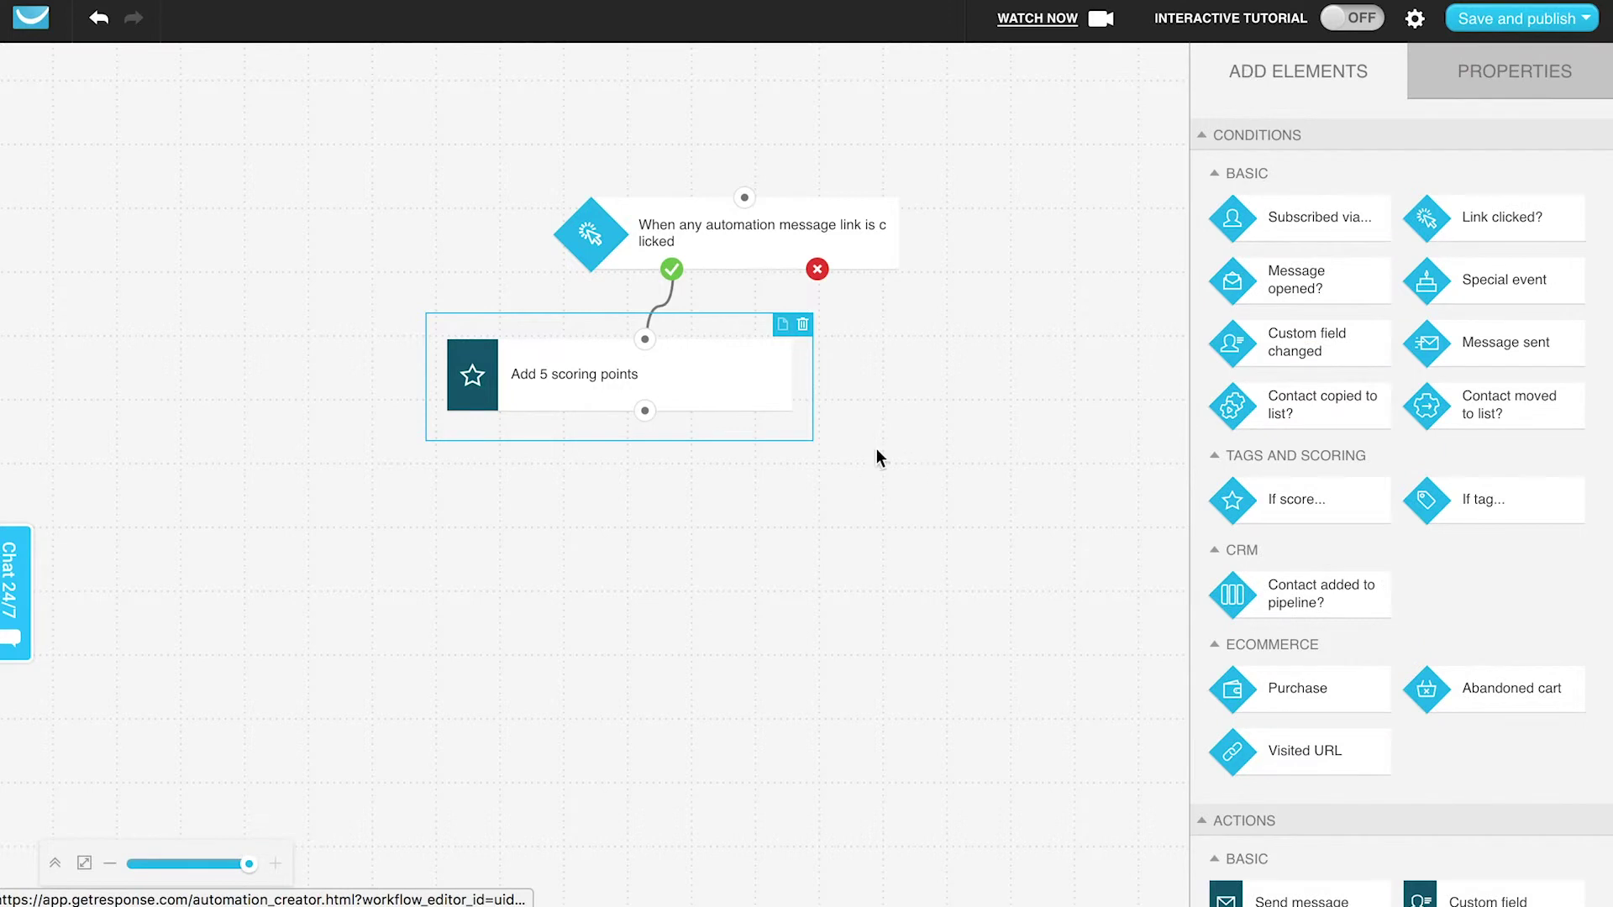
click(804, 328)
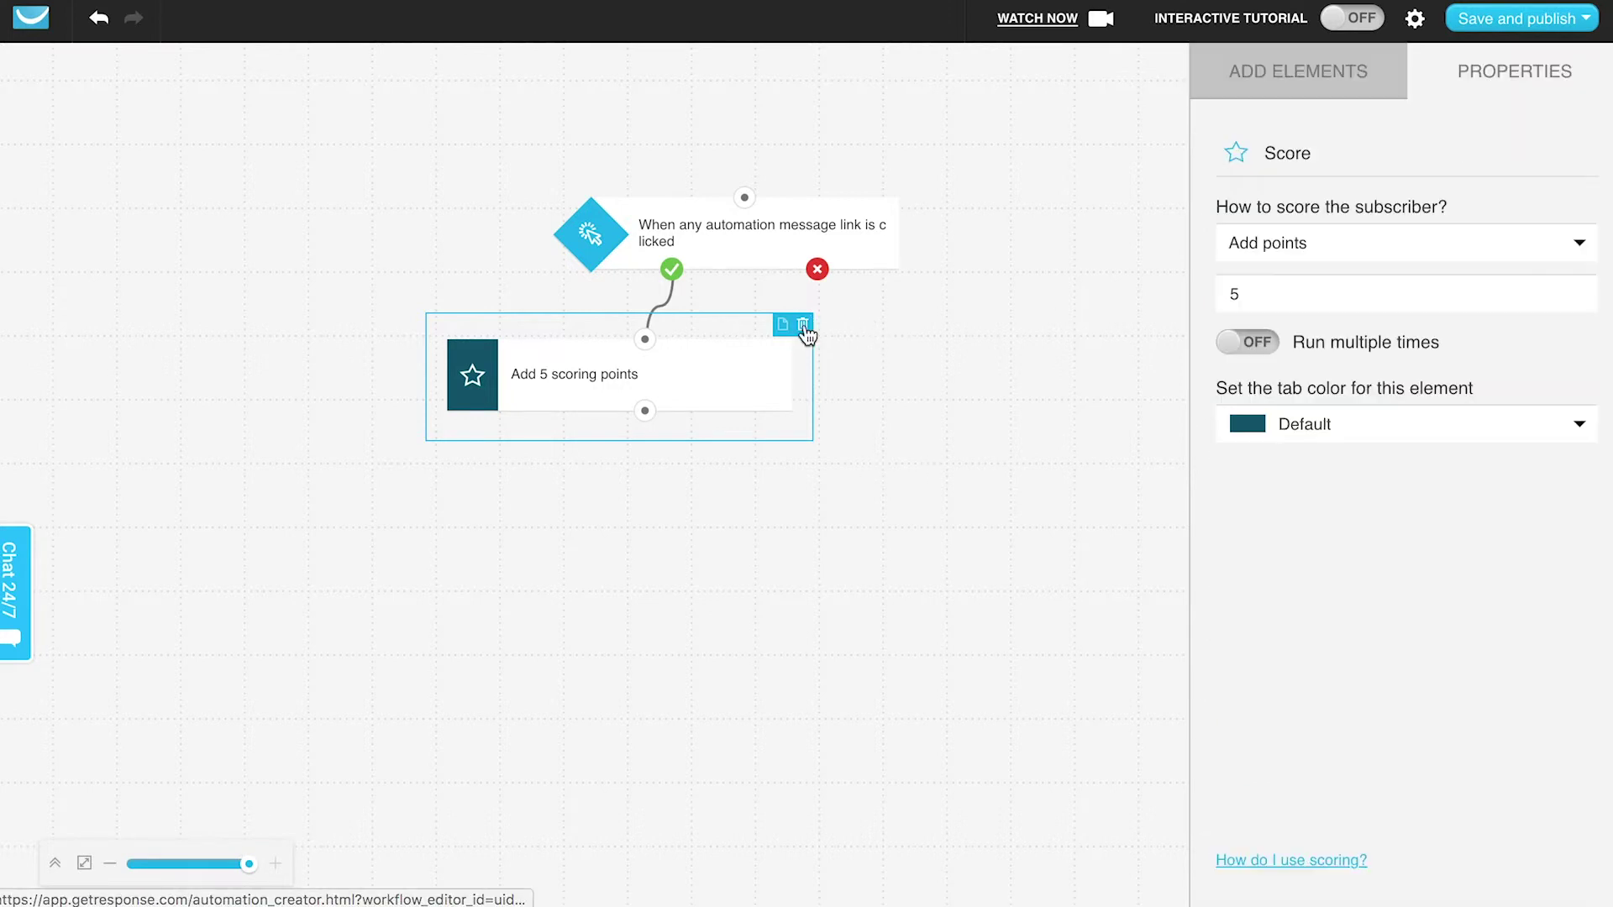
Delete the Score step and set the condition to Course reminder's join-course link with a Never timeout
click(803, 324)
click(857, 249)
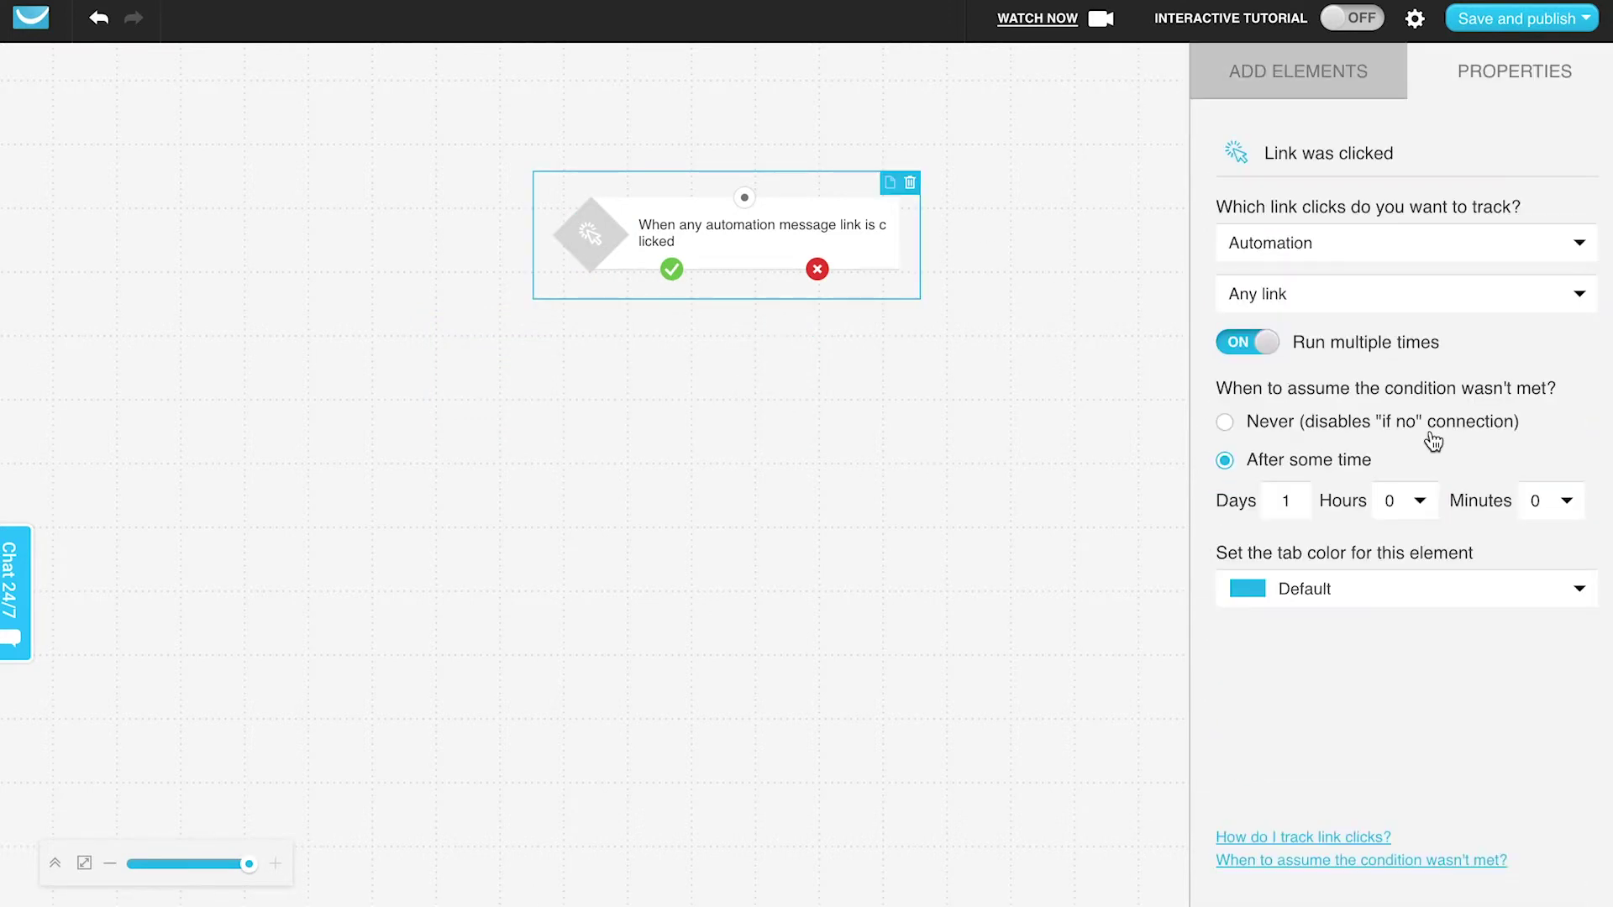
click(1251, 351)
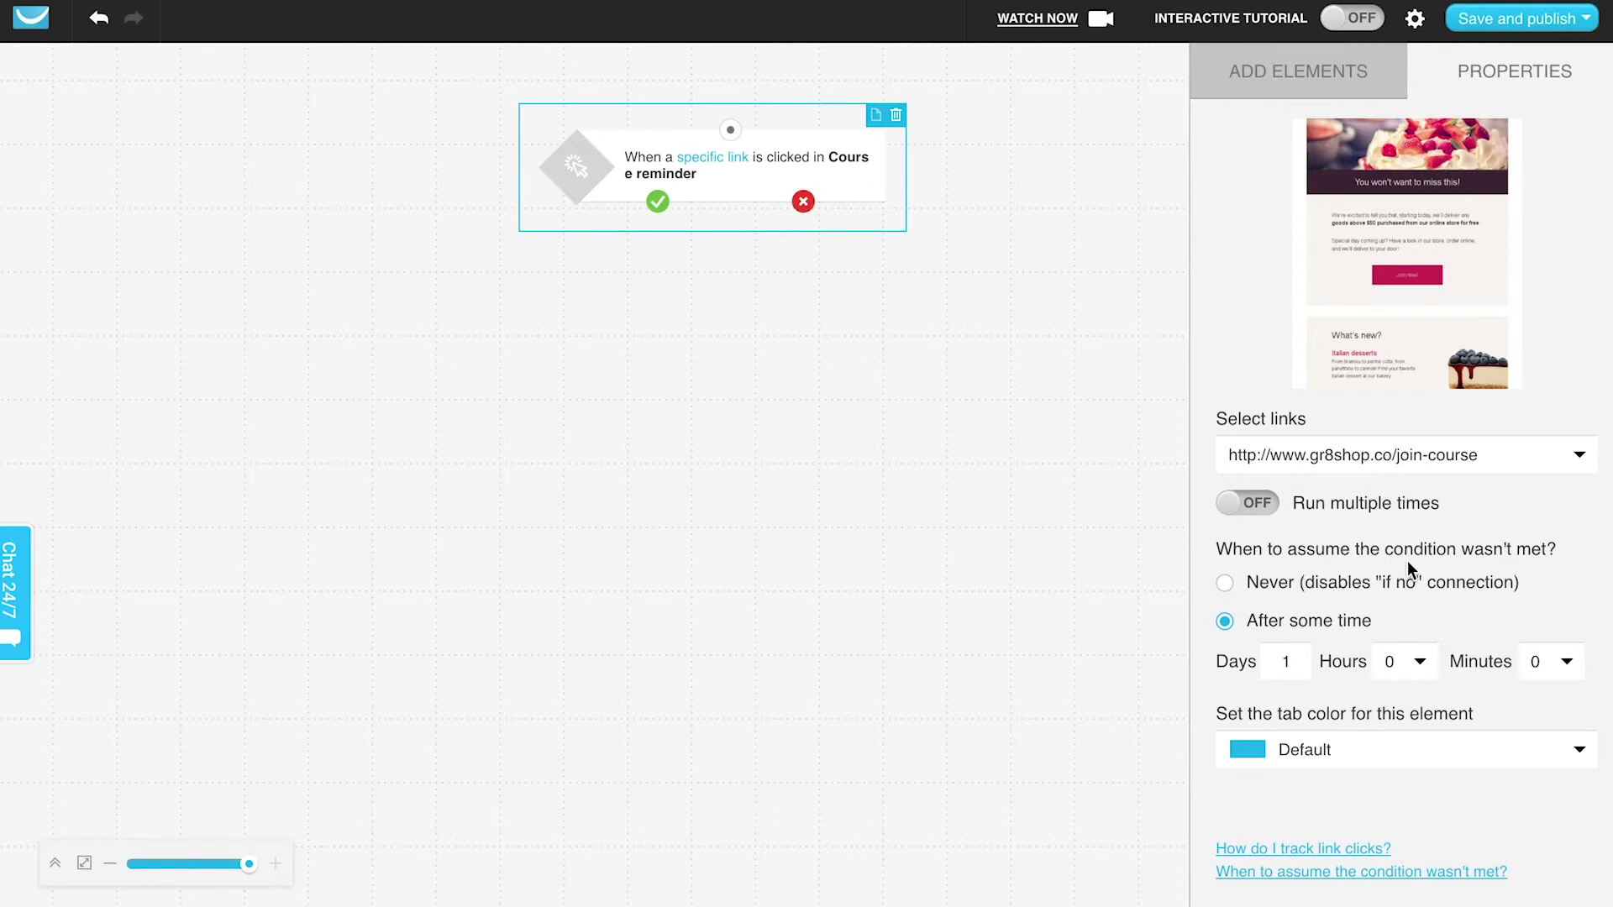
click(1451, 586)
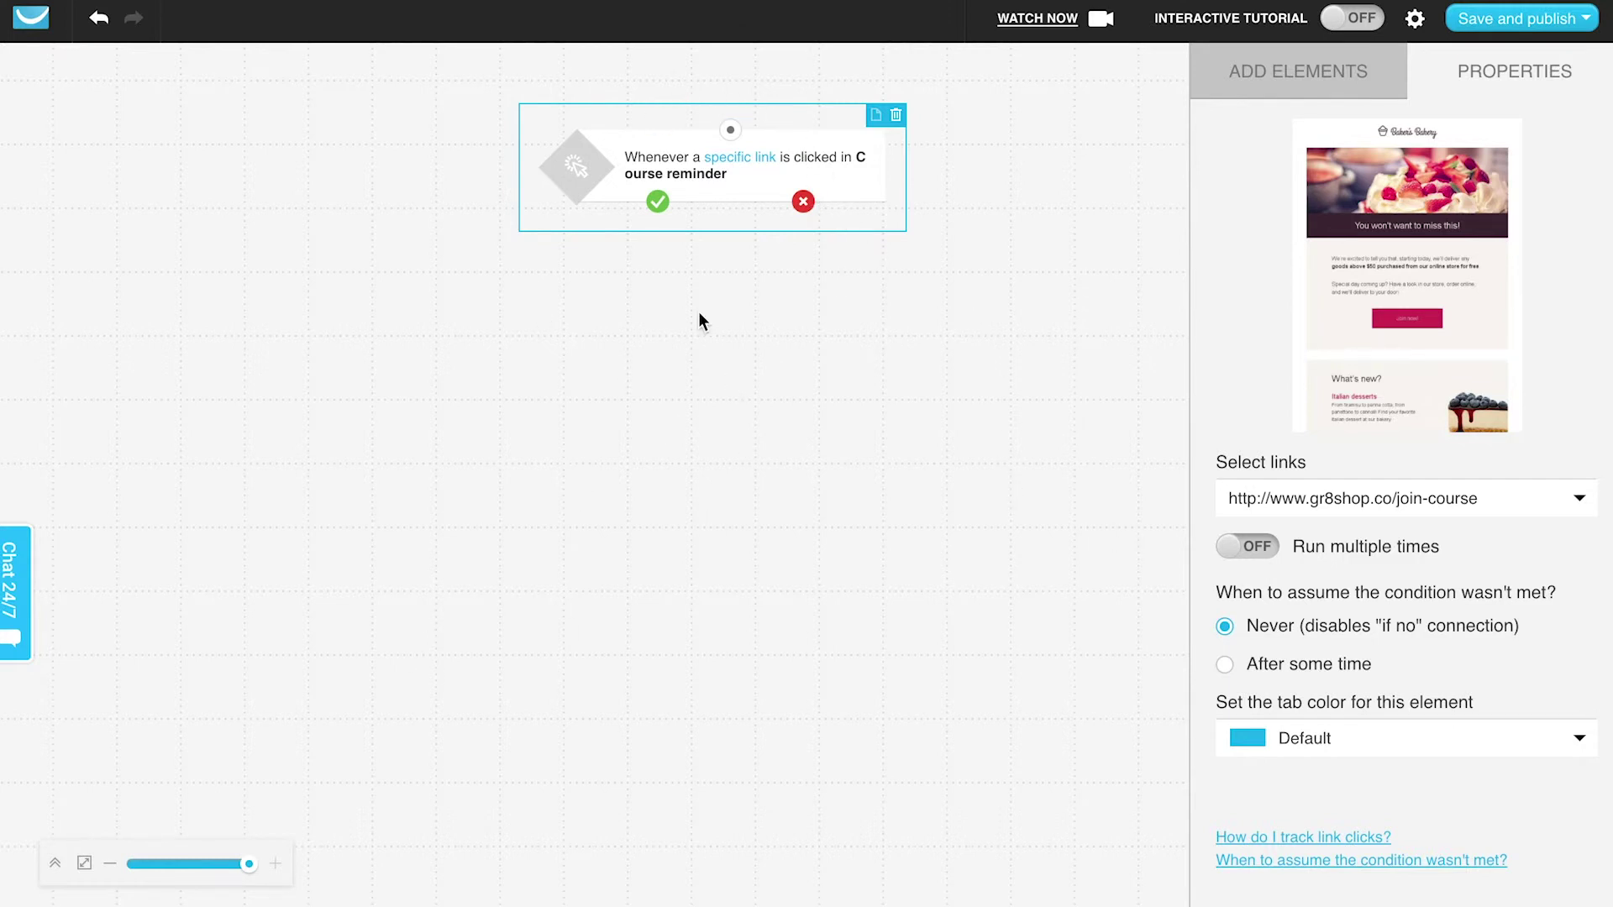
Set the condition to assume no click after 1 day, 0 hours, 0 minutes
click(1276, 664)
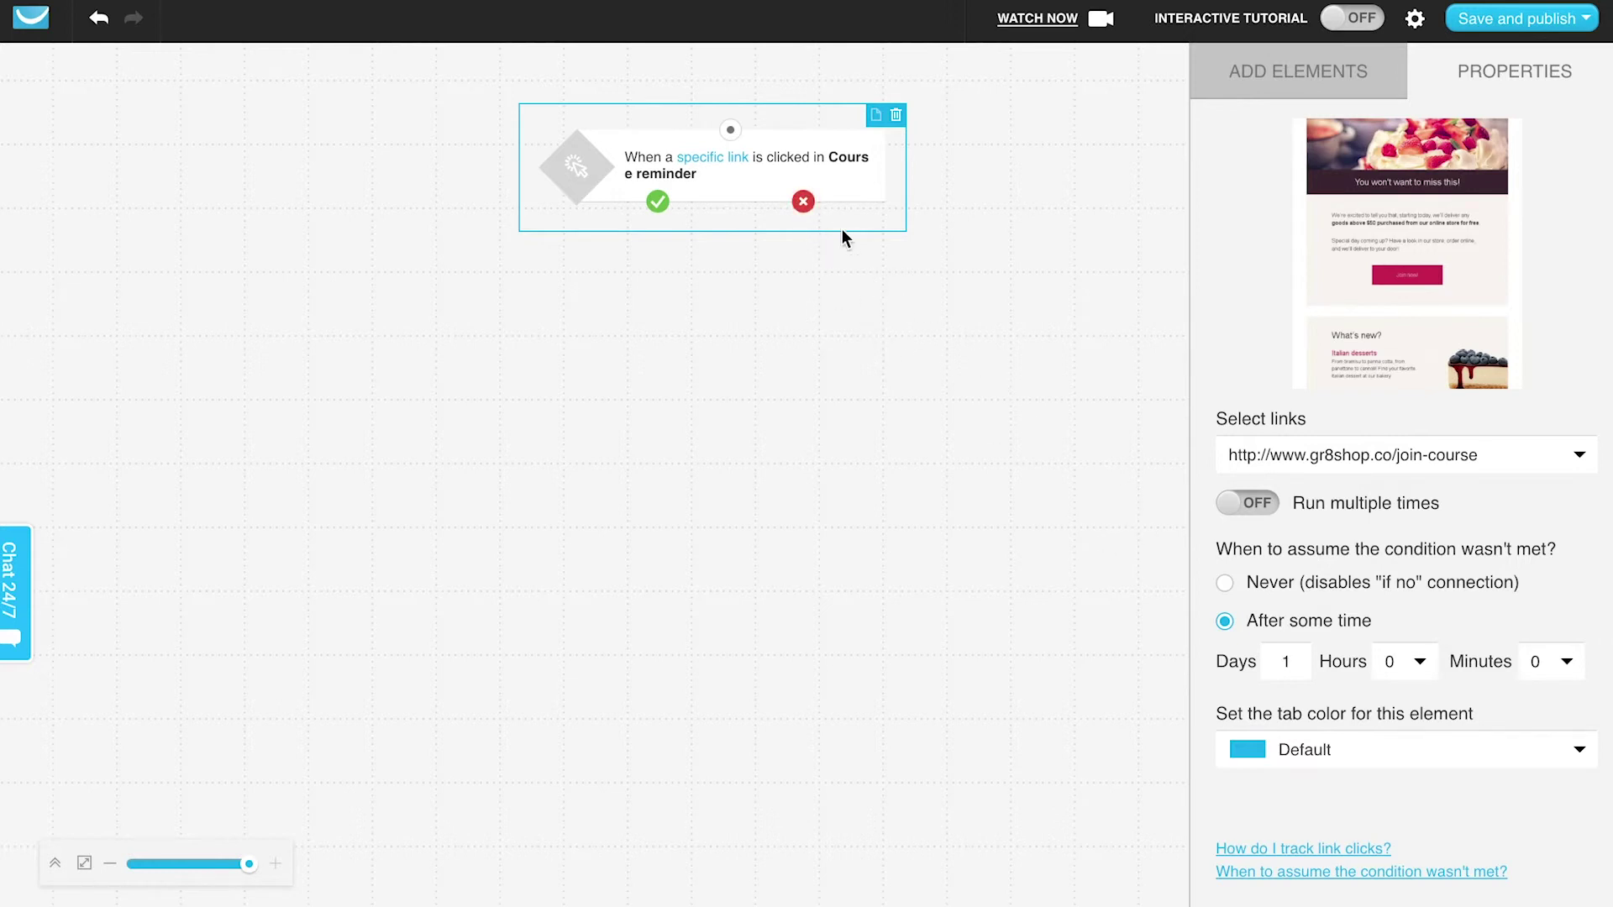
click(1561, 663)
click(1408, 664)
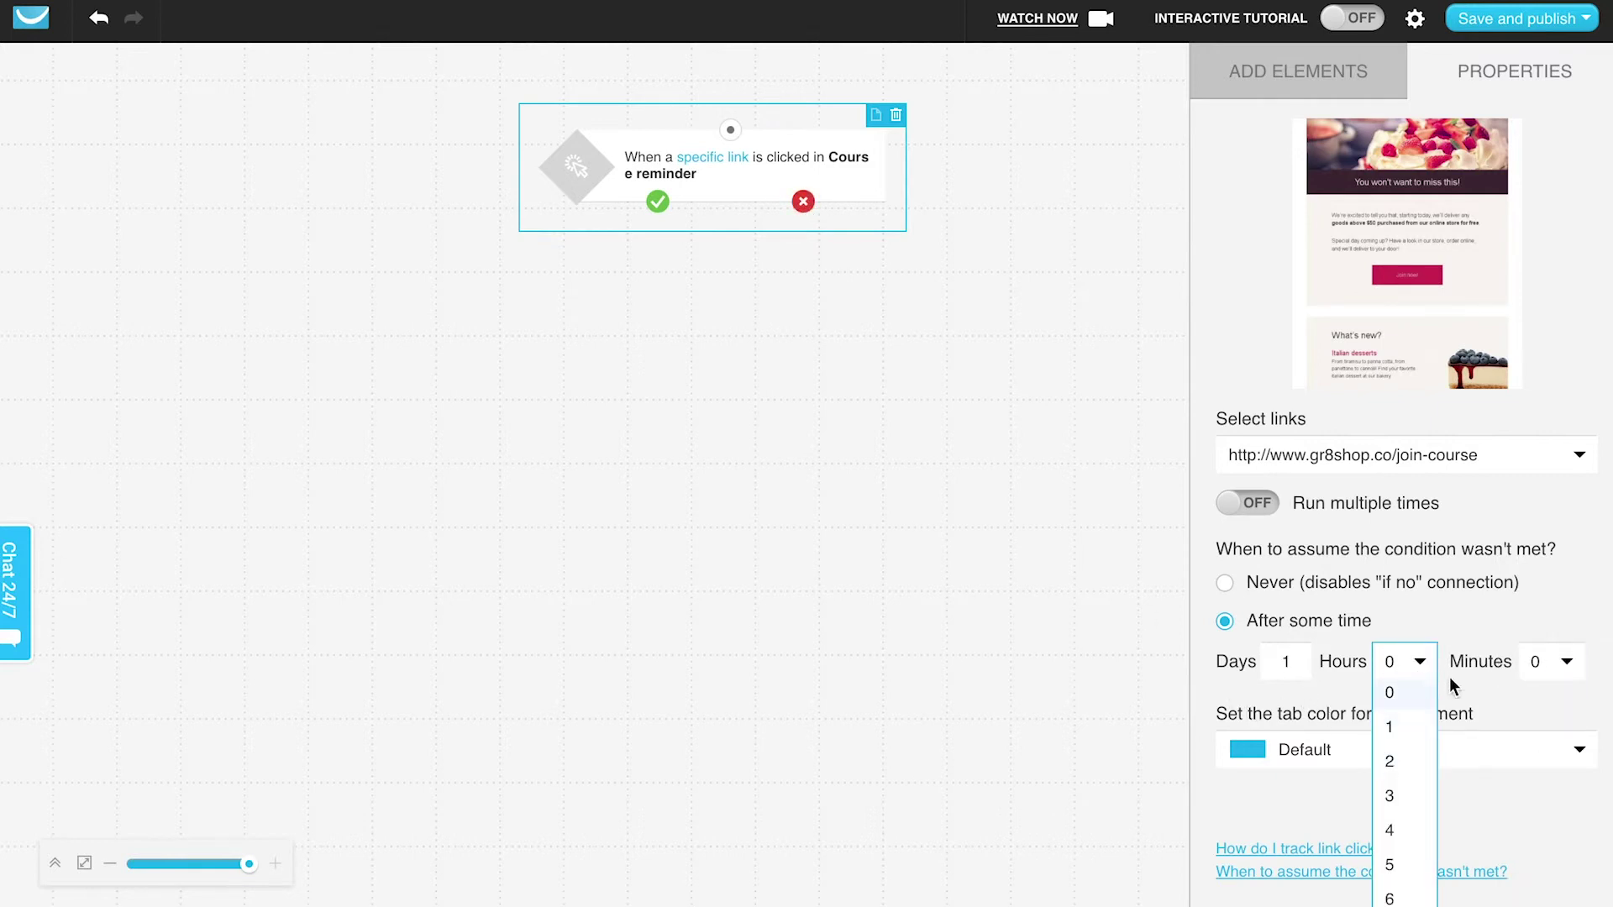
click(1541, 614)
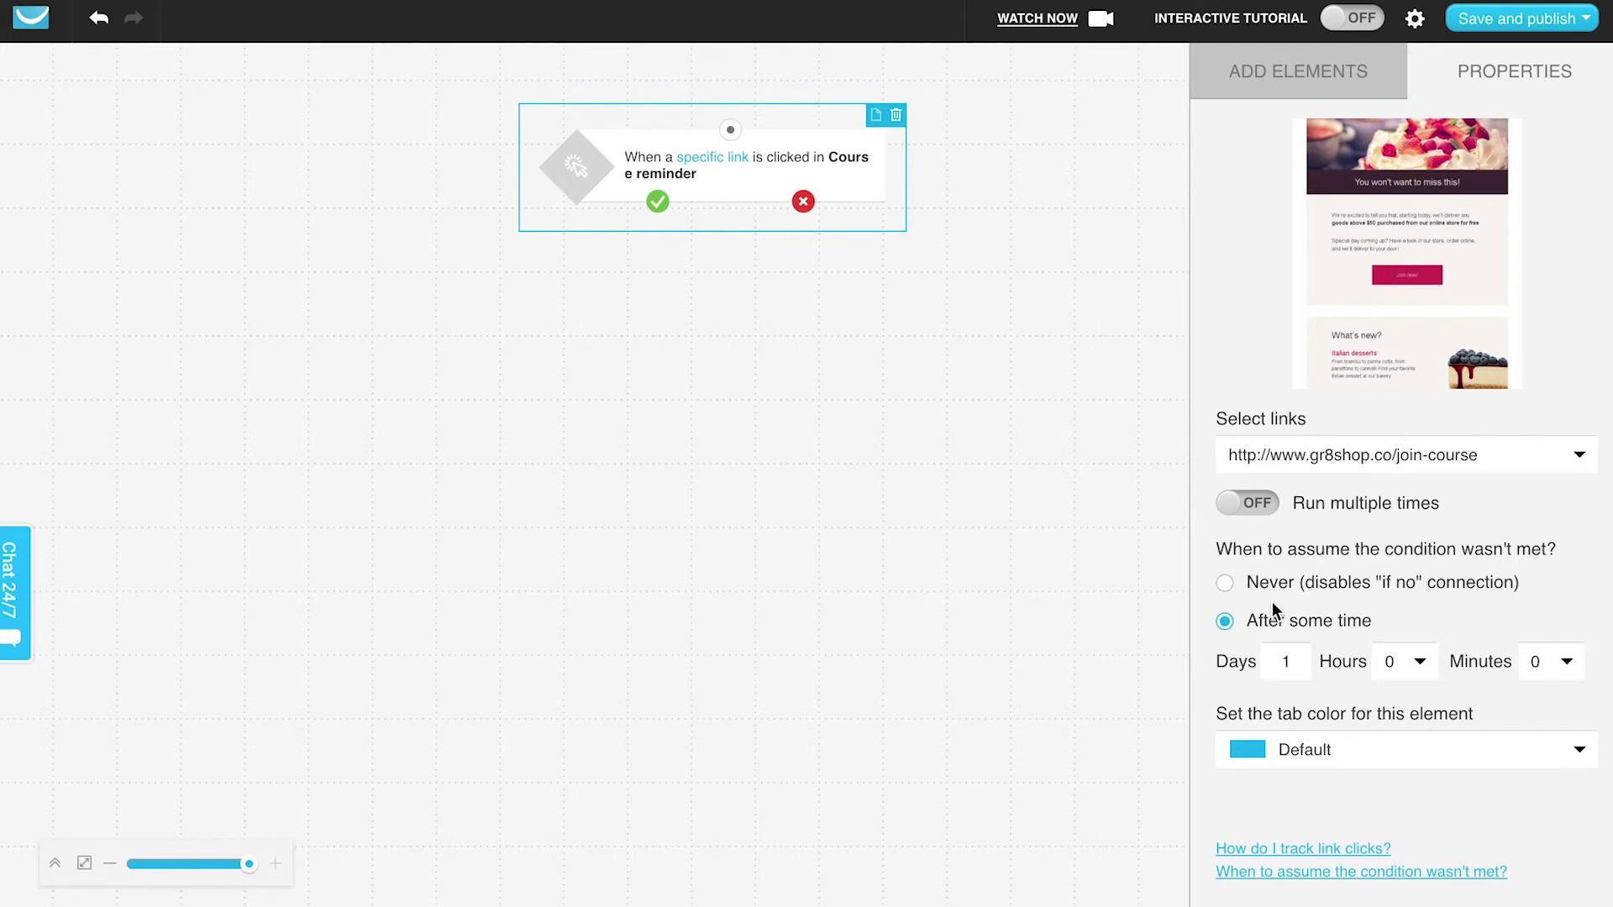
click(1305, 663)
click(1361, 632)
click(1310, 84)
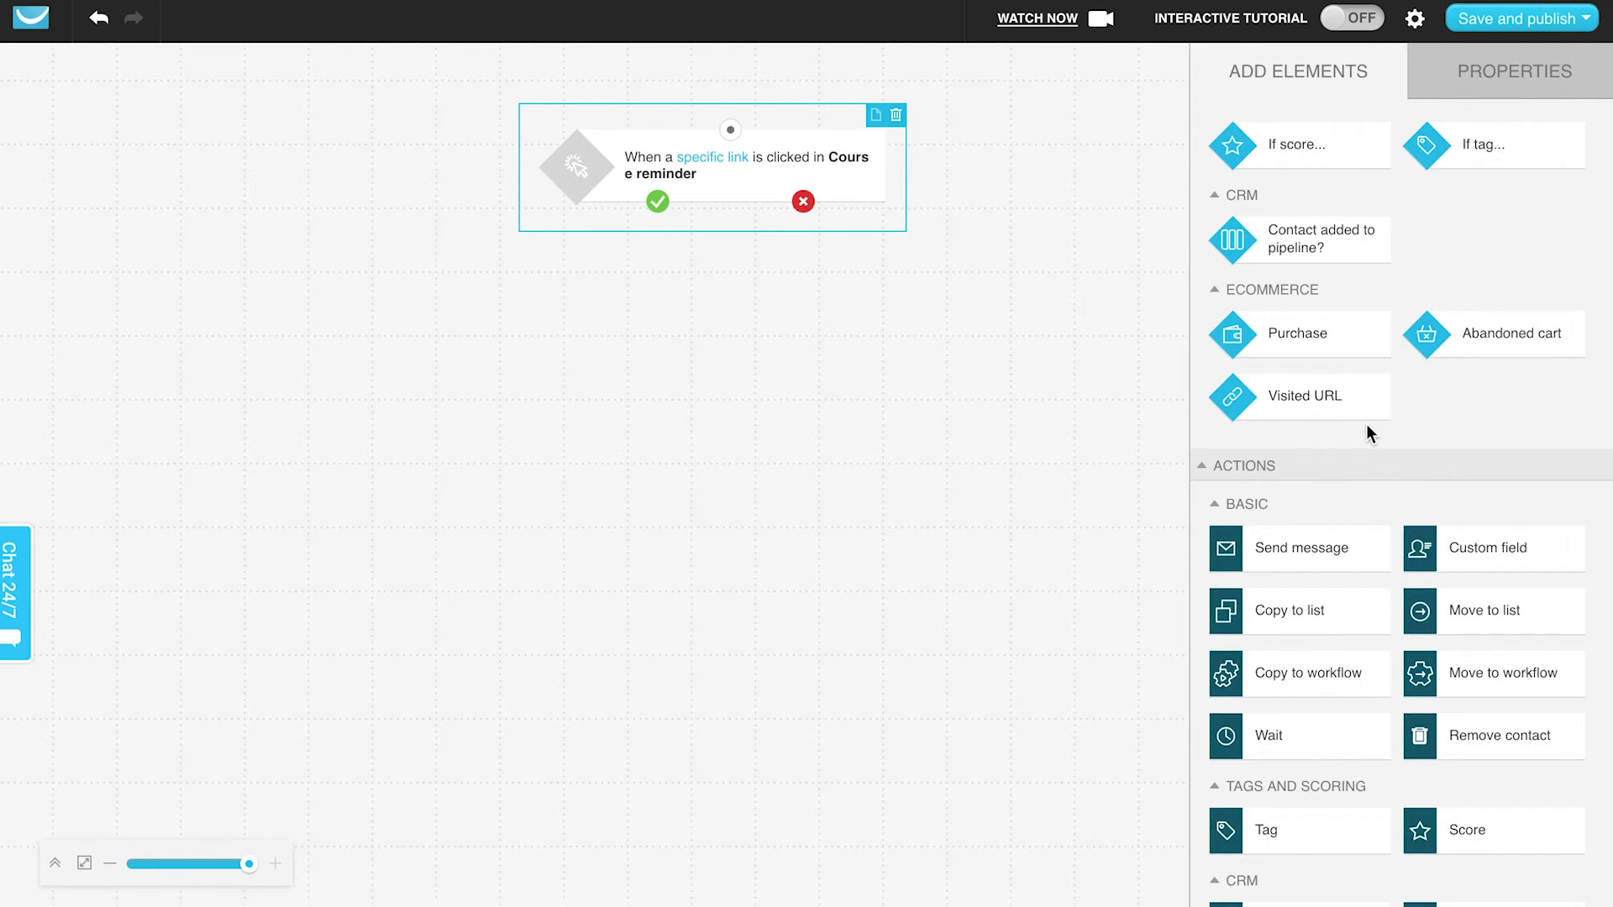
Shift the first condition left and drop a second Link clicked? condition below it
scroll(1366, 423, down, 3)
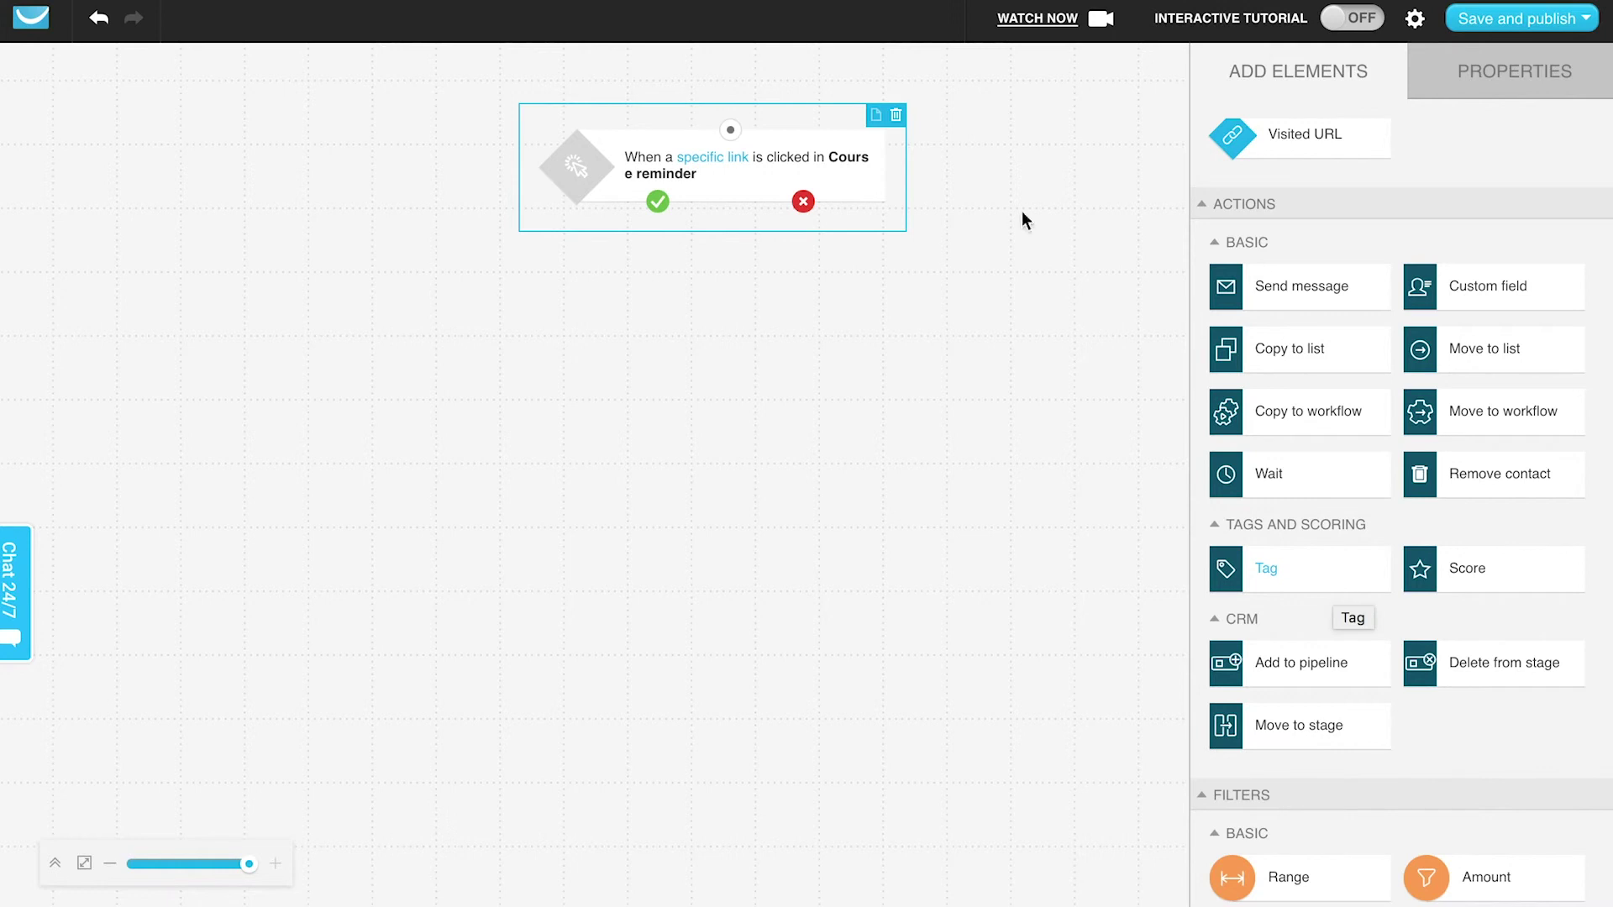
drag(739, 192, 641, 192)
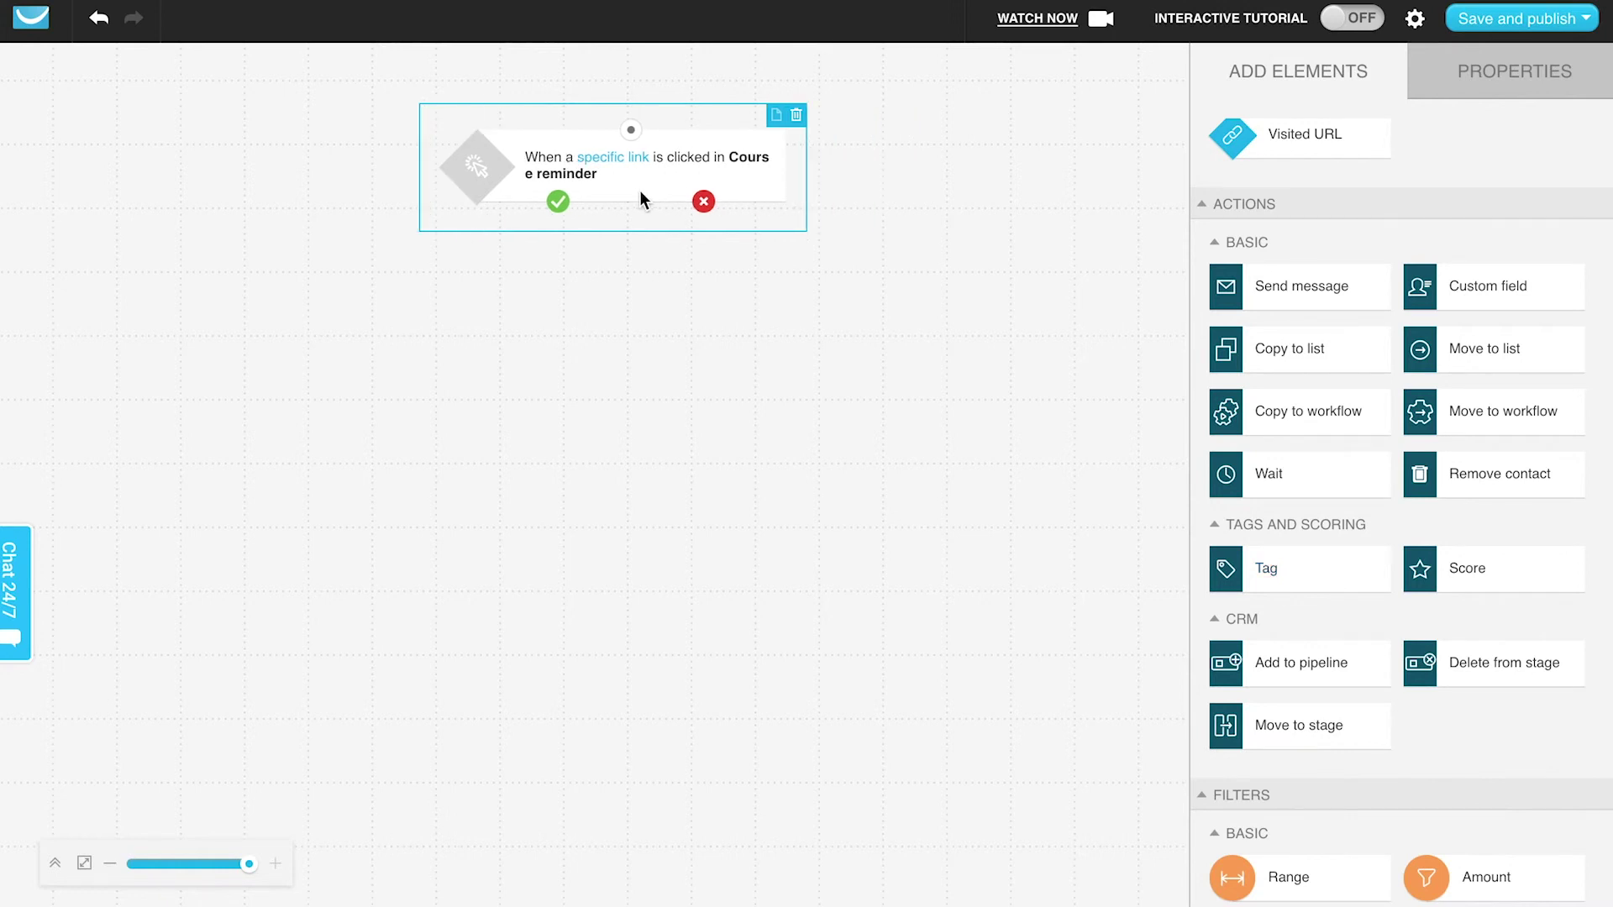
drag(641, 193, 579, 203)
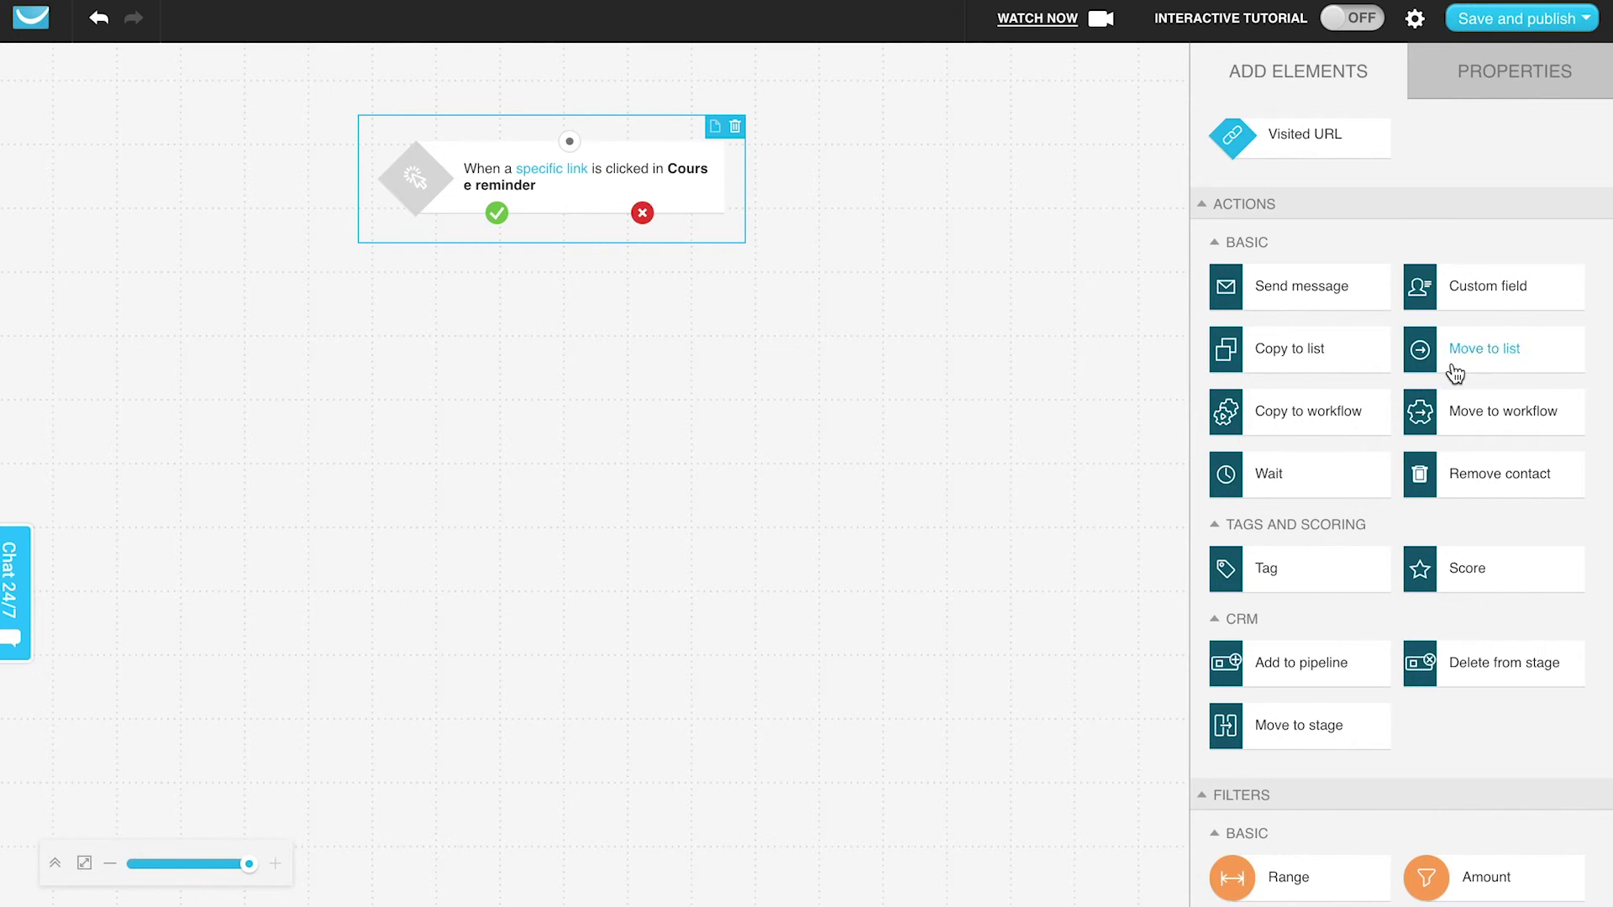
scroll(1456, 374, up, 7)
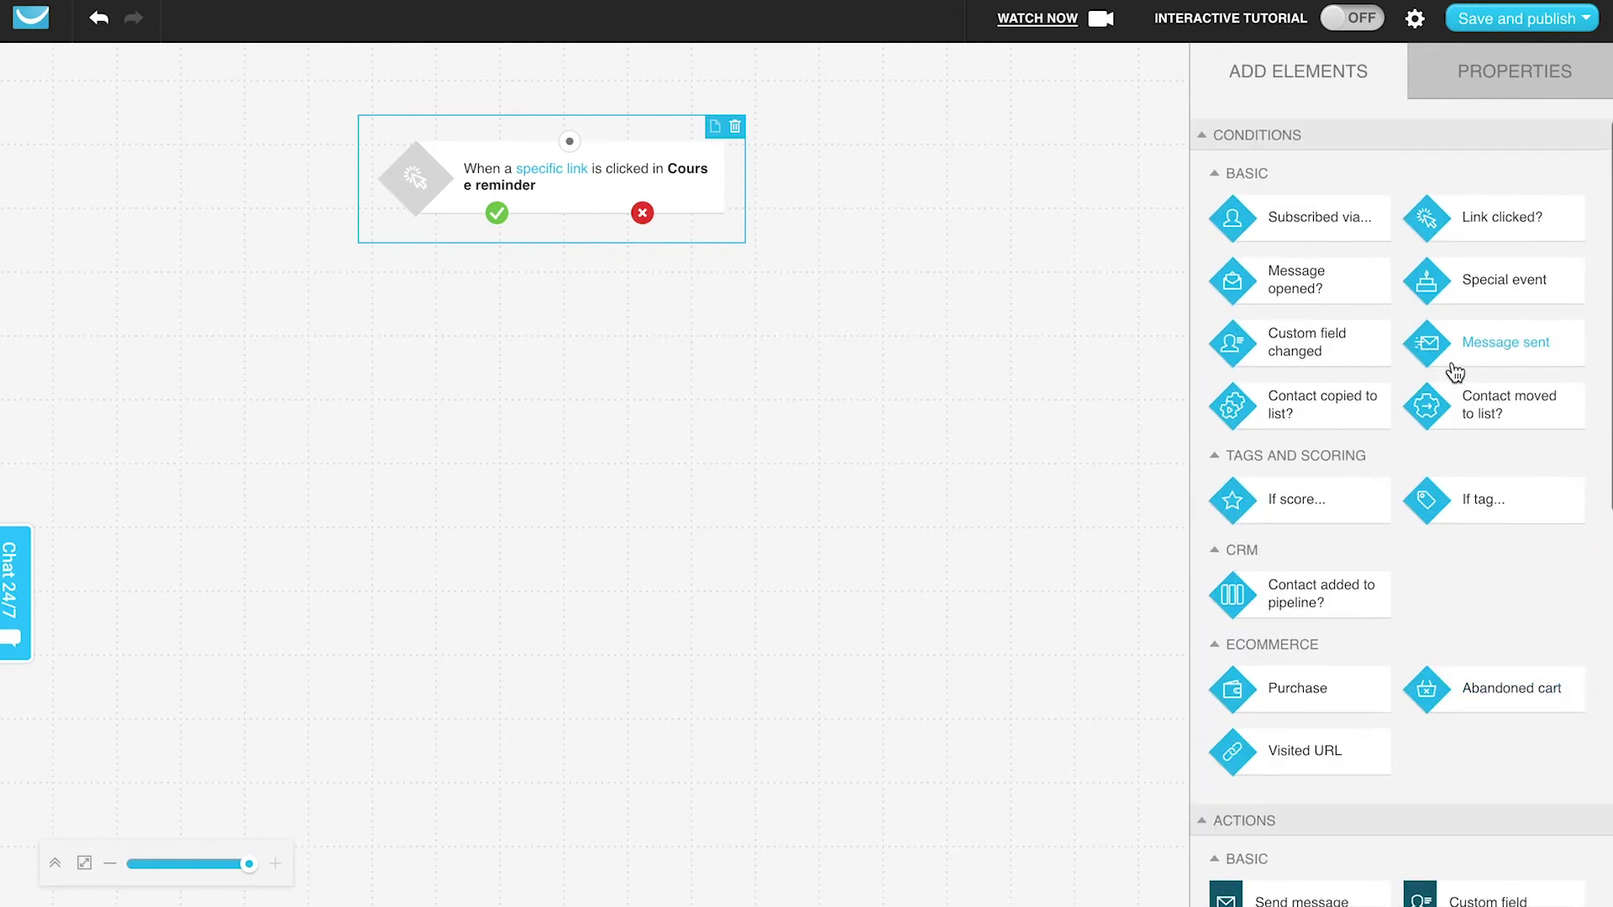
drag(1509, 234, 677, 344)
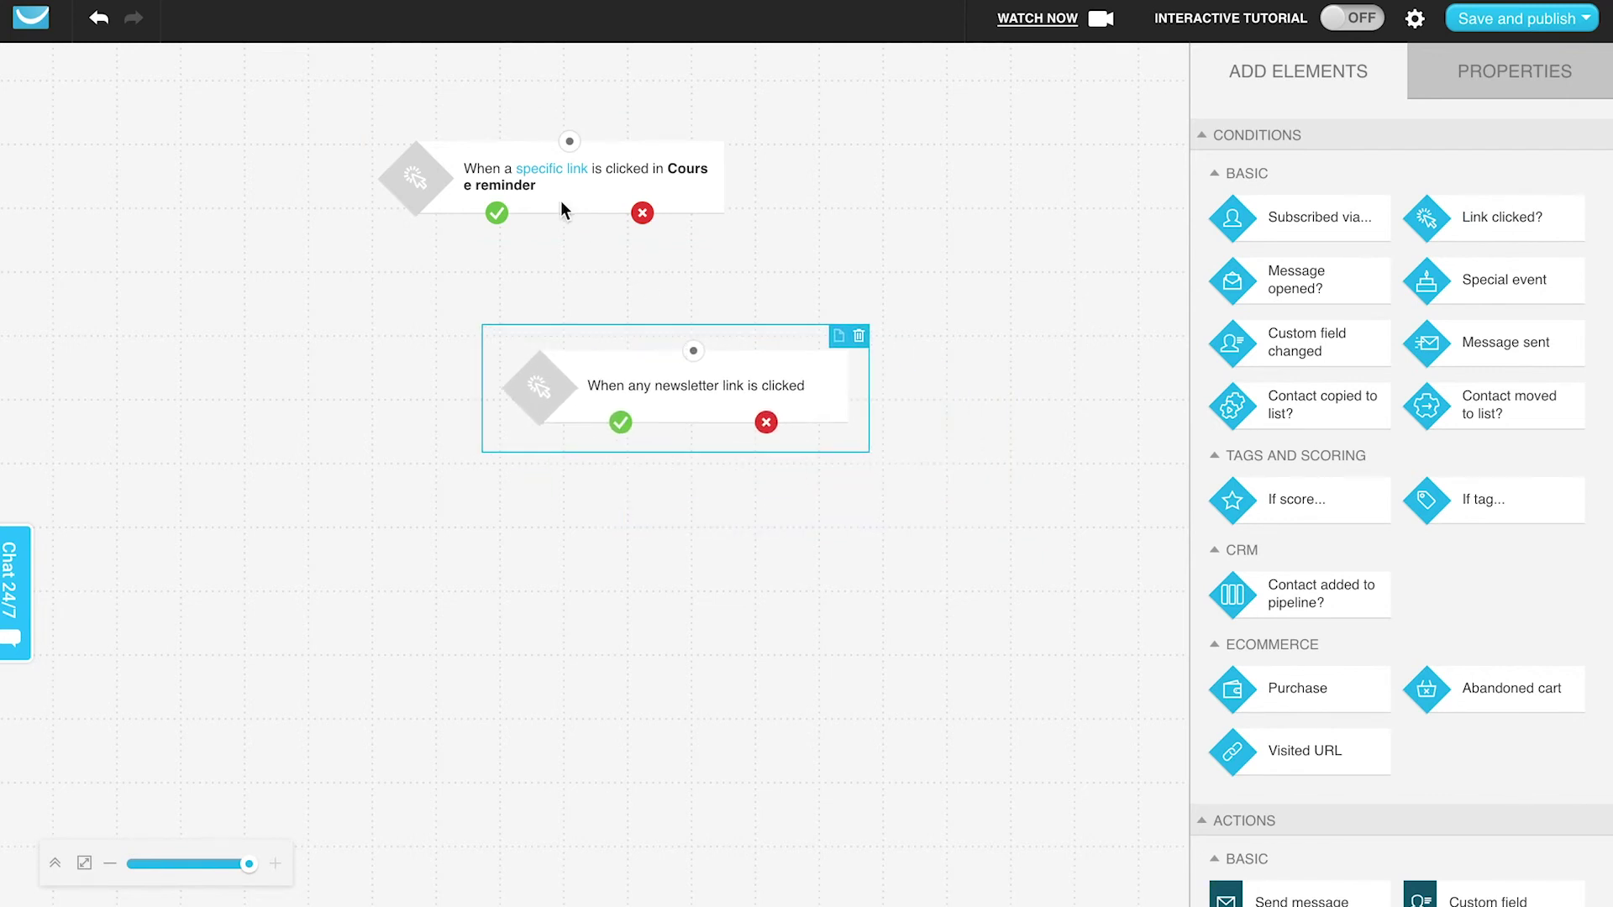
drag(536, 184, 487, 182)
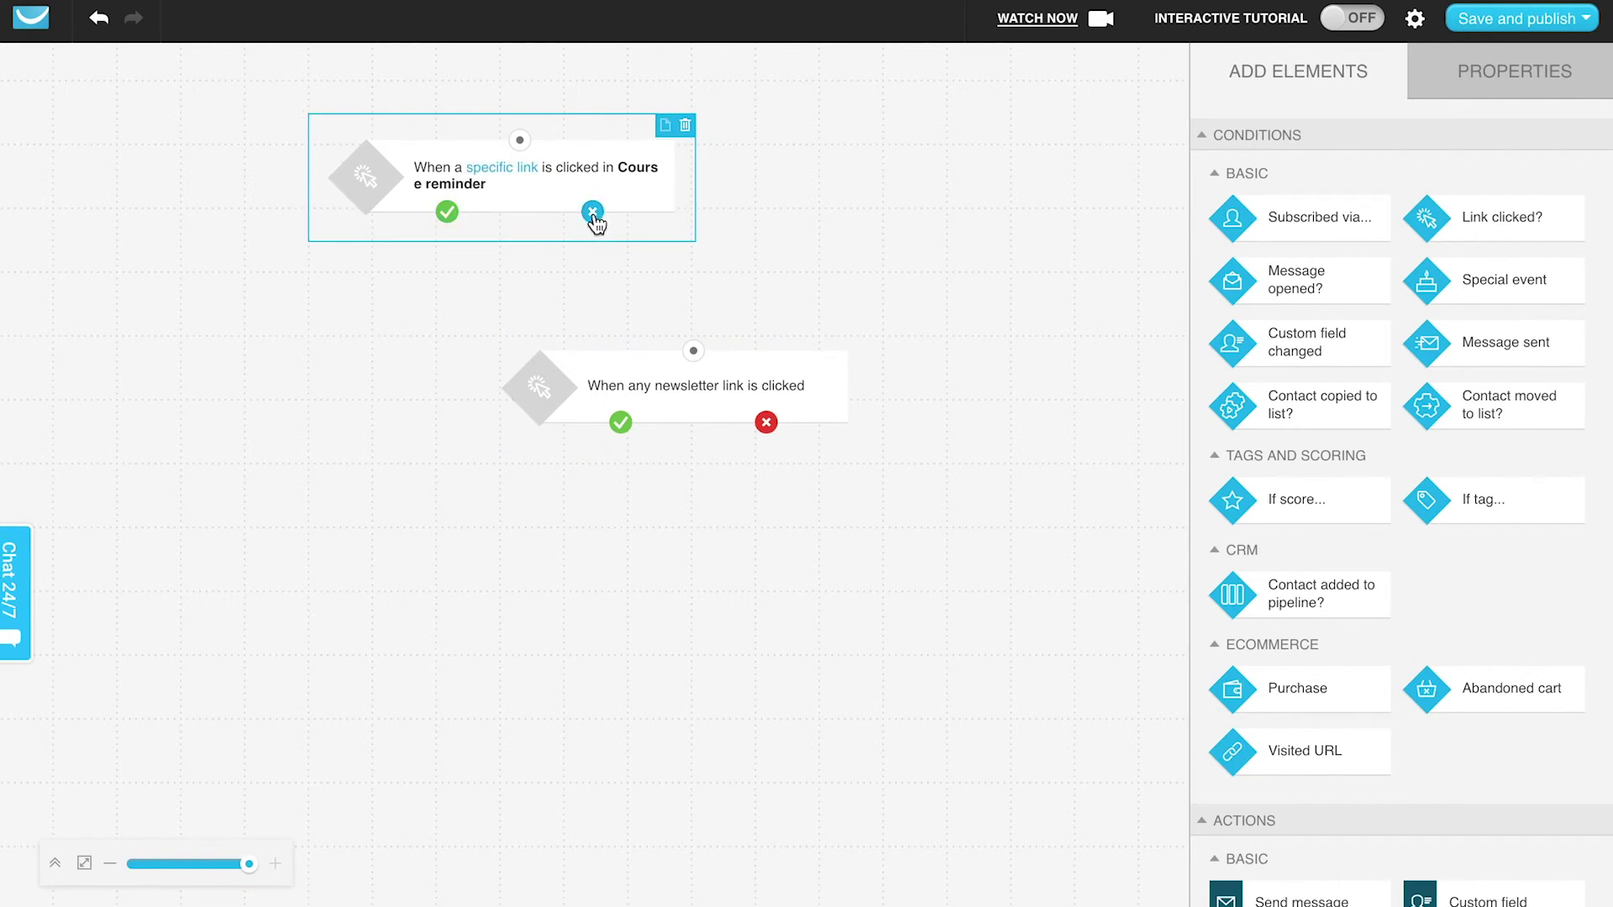
Connect the first condition's 'no' branch to the new condition and set it to Newsletter links
drag(595, 220, 693, 349)
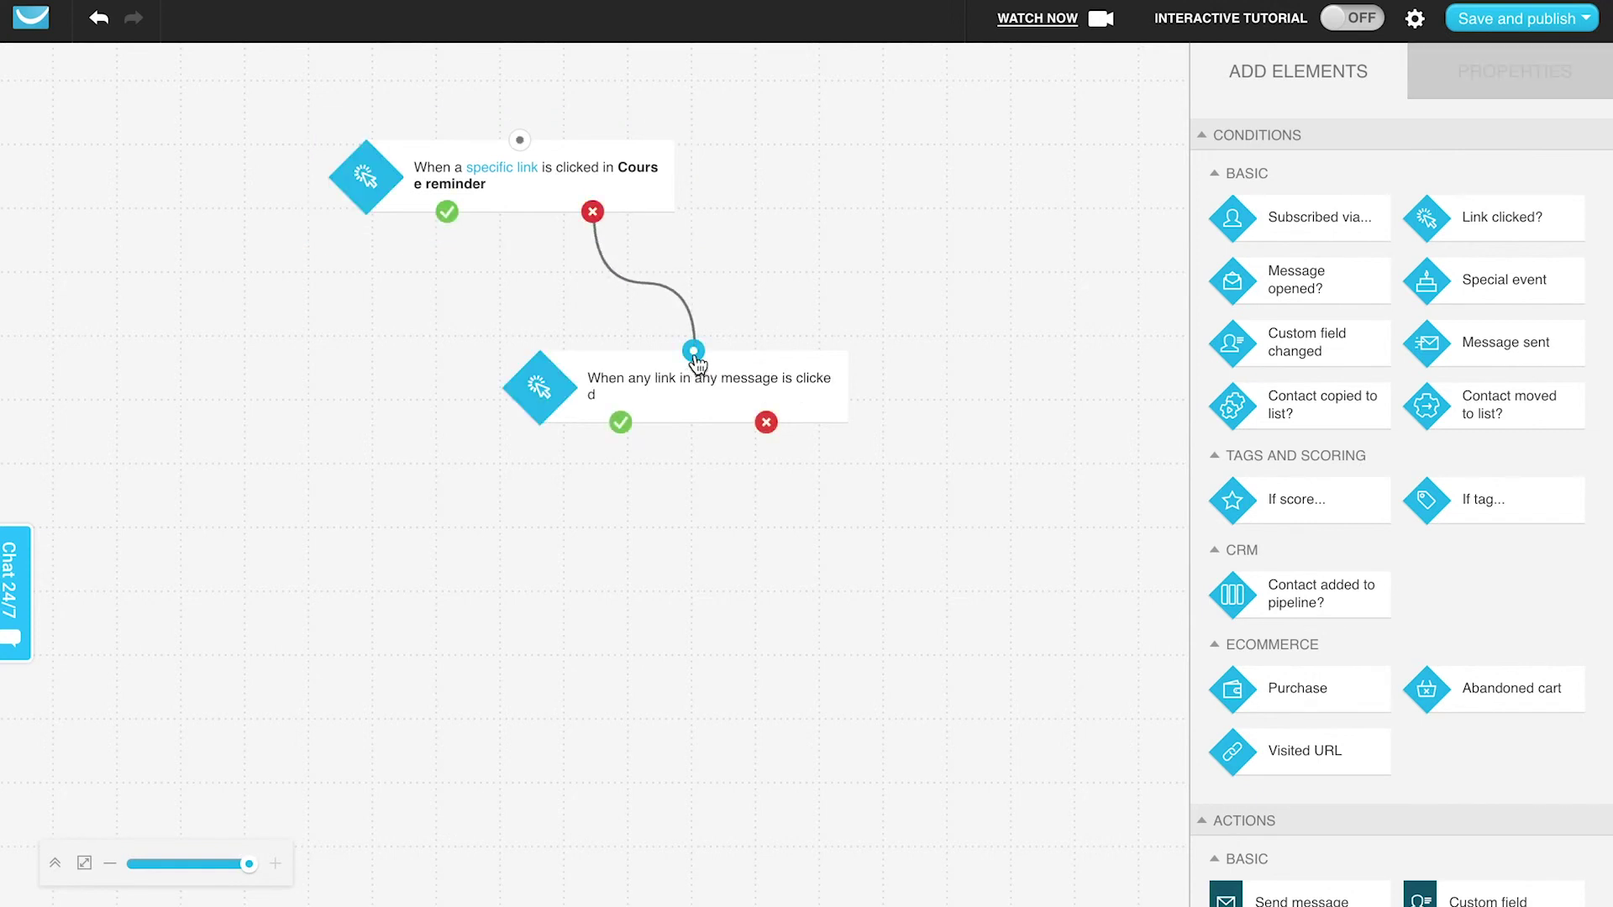
click(691, 401)
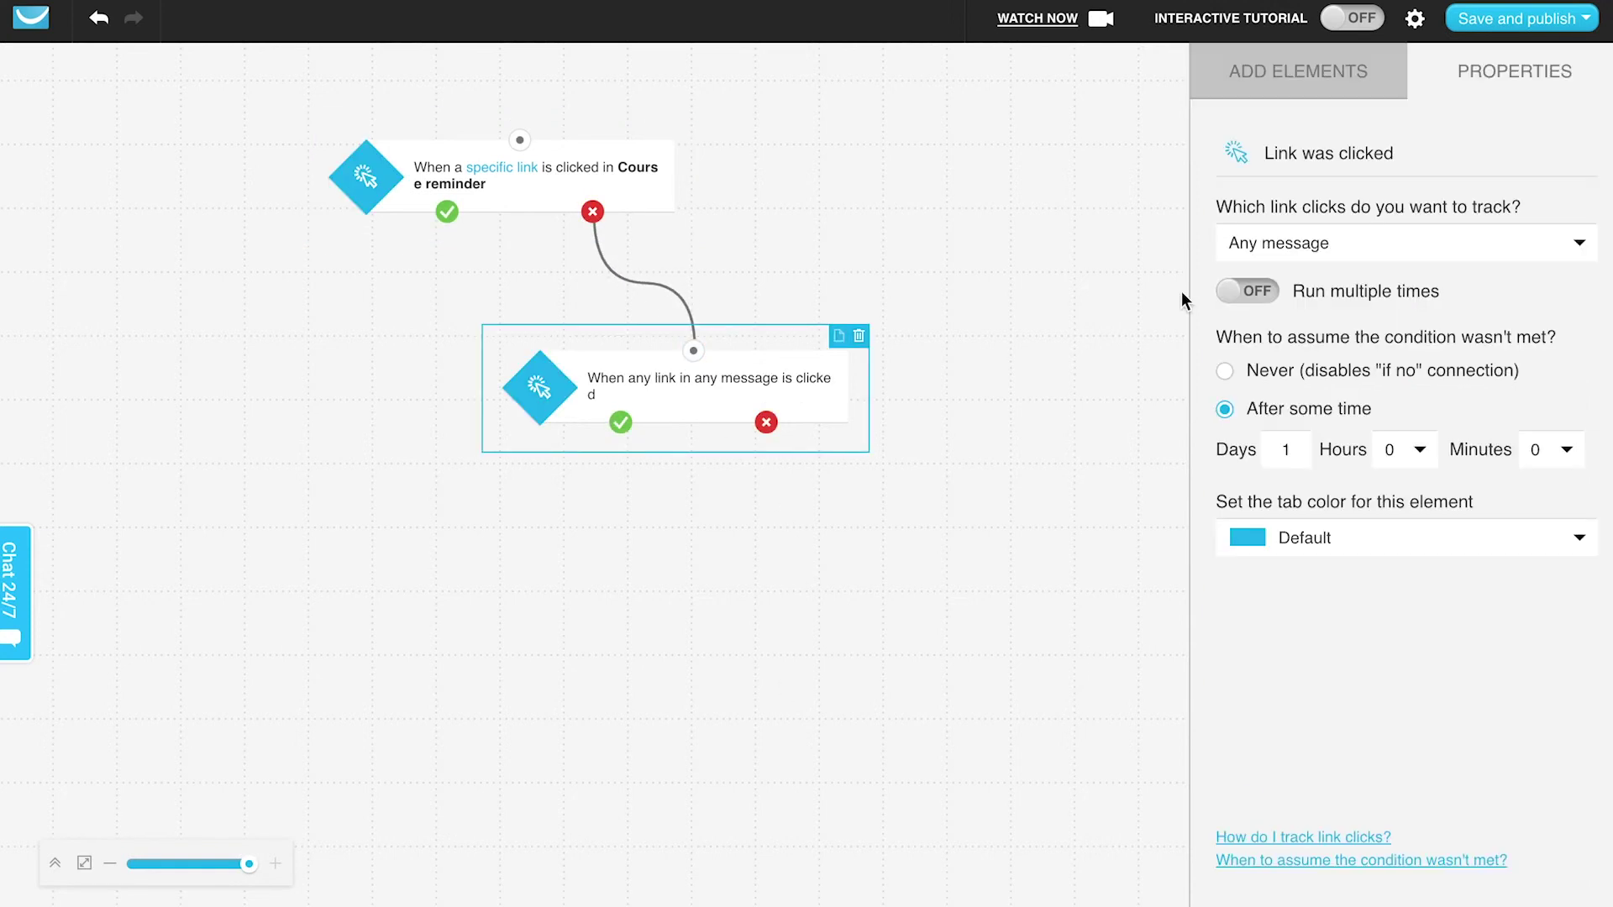
click(1317, 262)
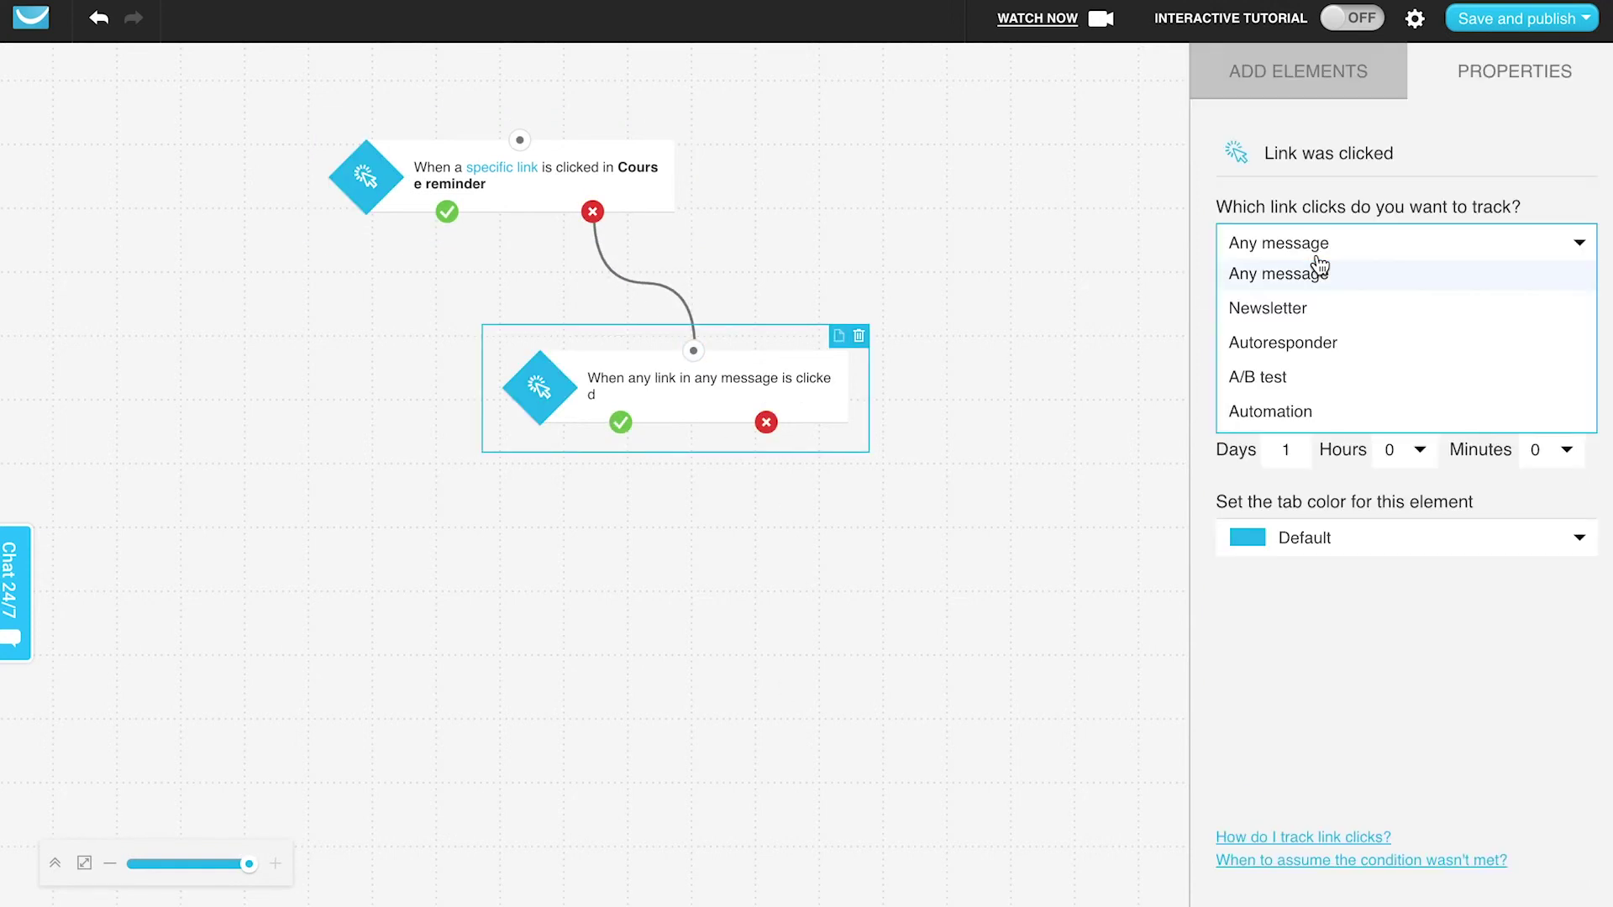
click(1331, 311)
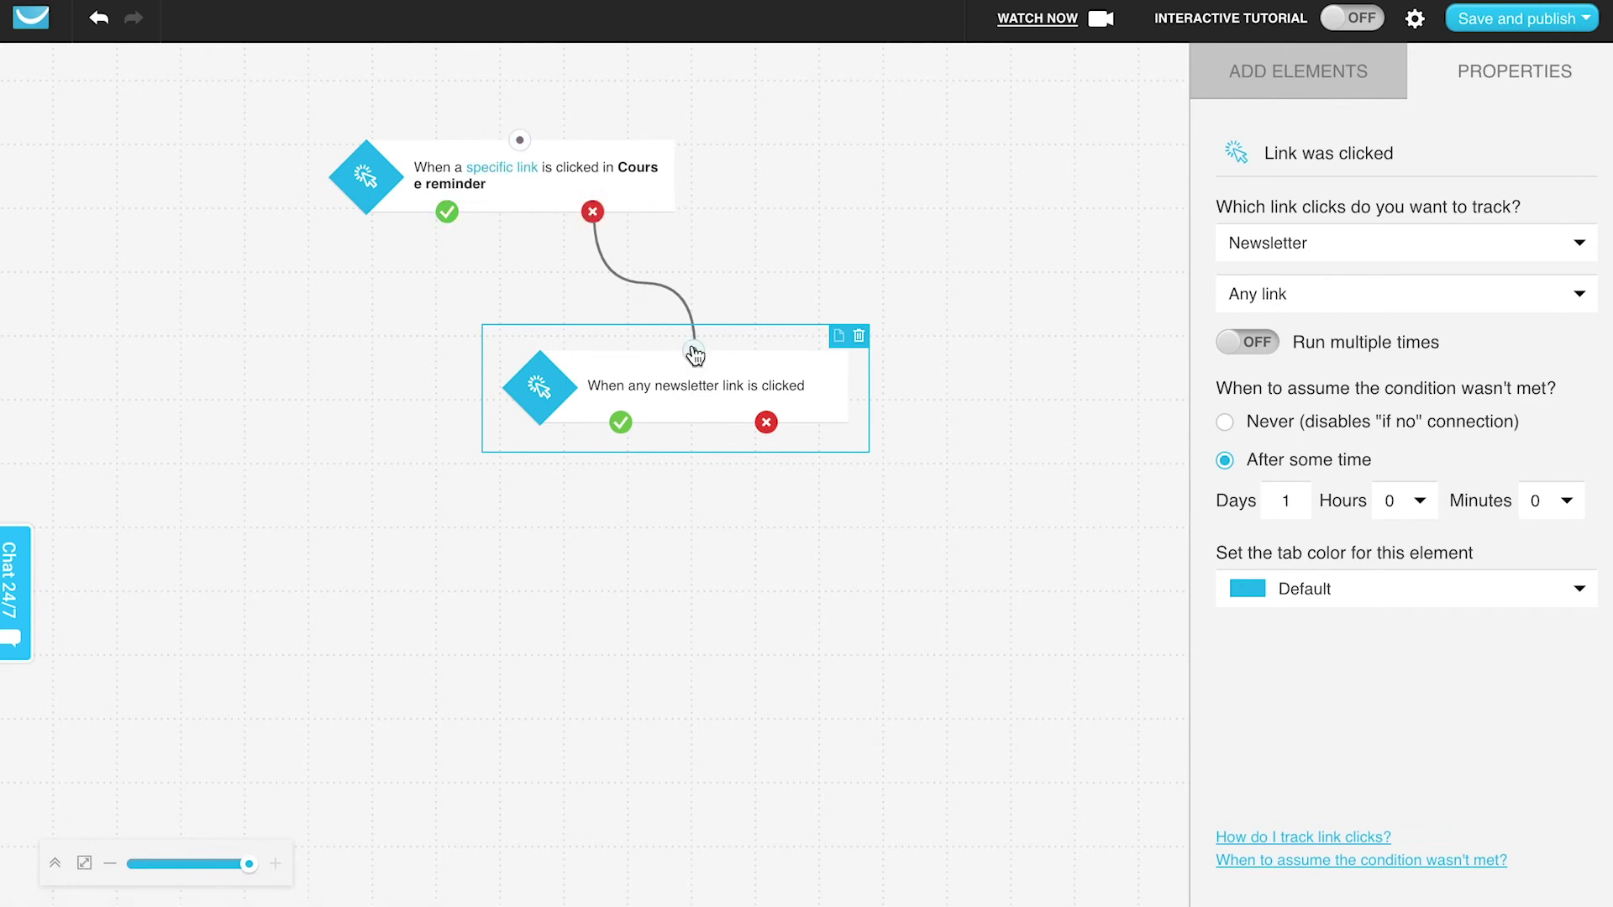
Set the second condition to the specific join-course link in the Course reminder message
click(1279, 304)
click(1284, 394)
click(1311, 377)
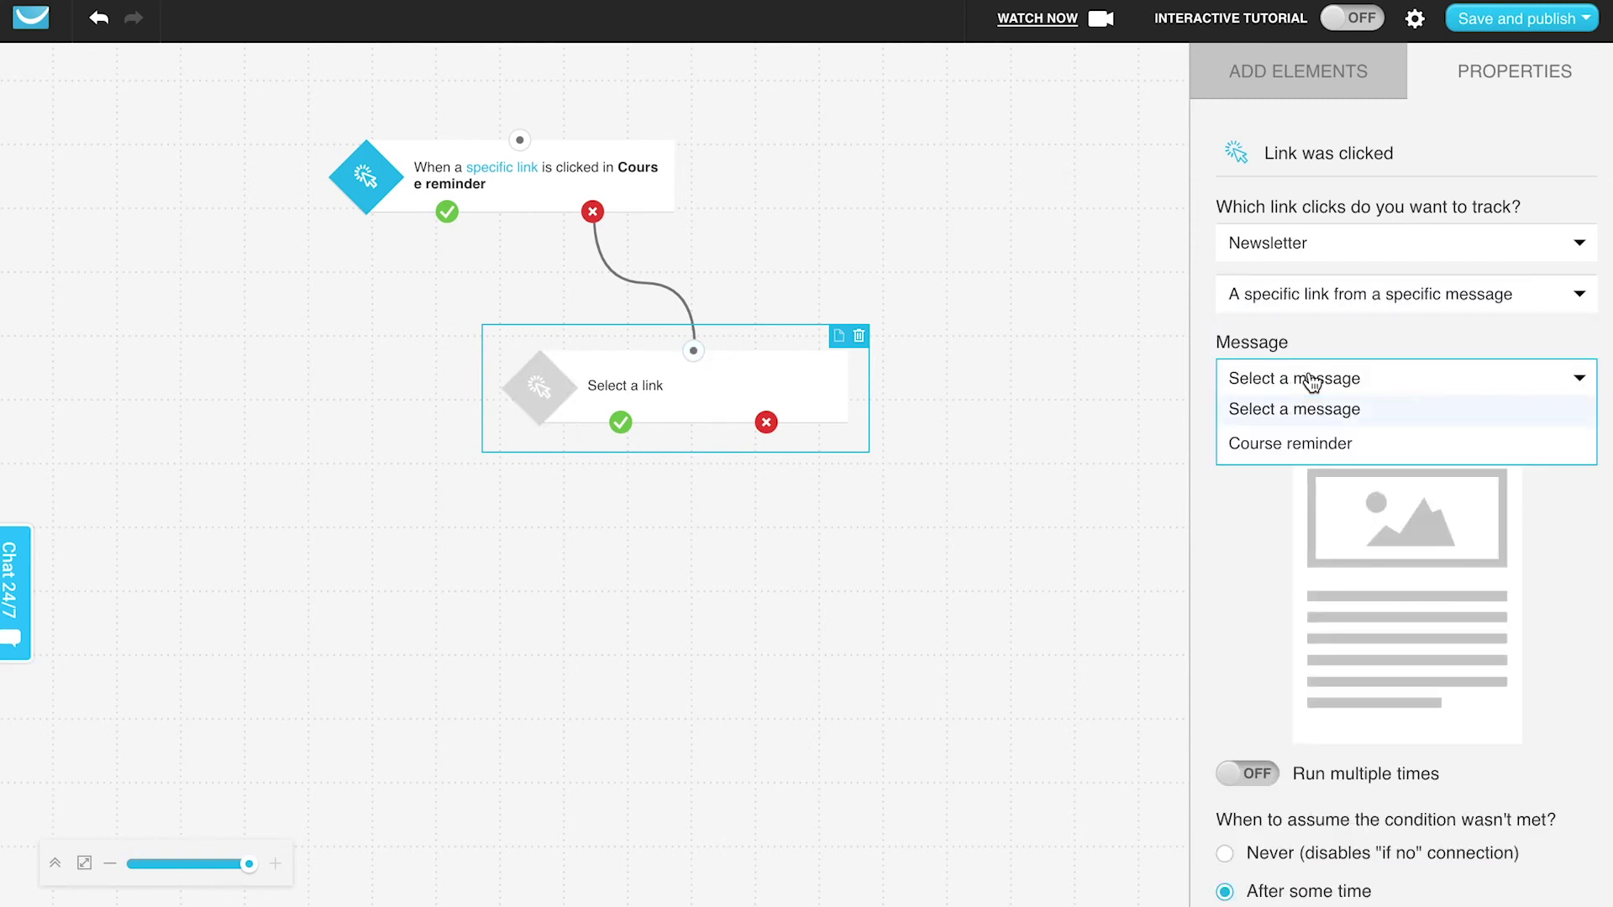
click(1311, 444)
scroll(1252, 684, down, 1)
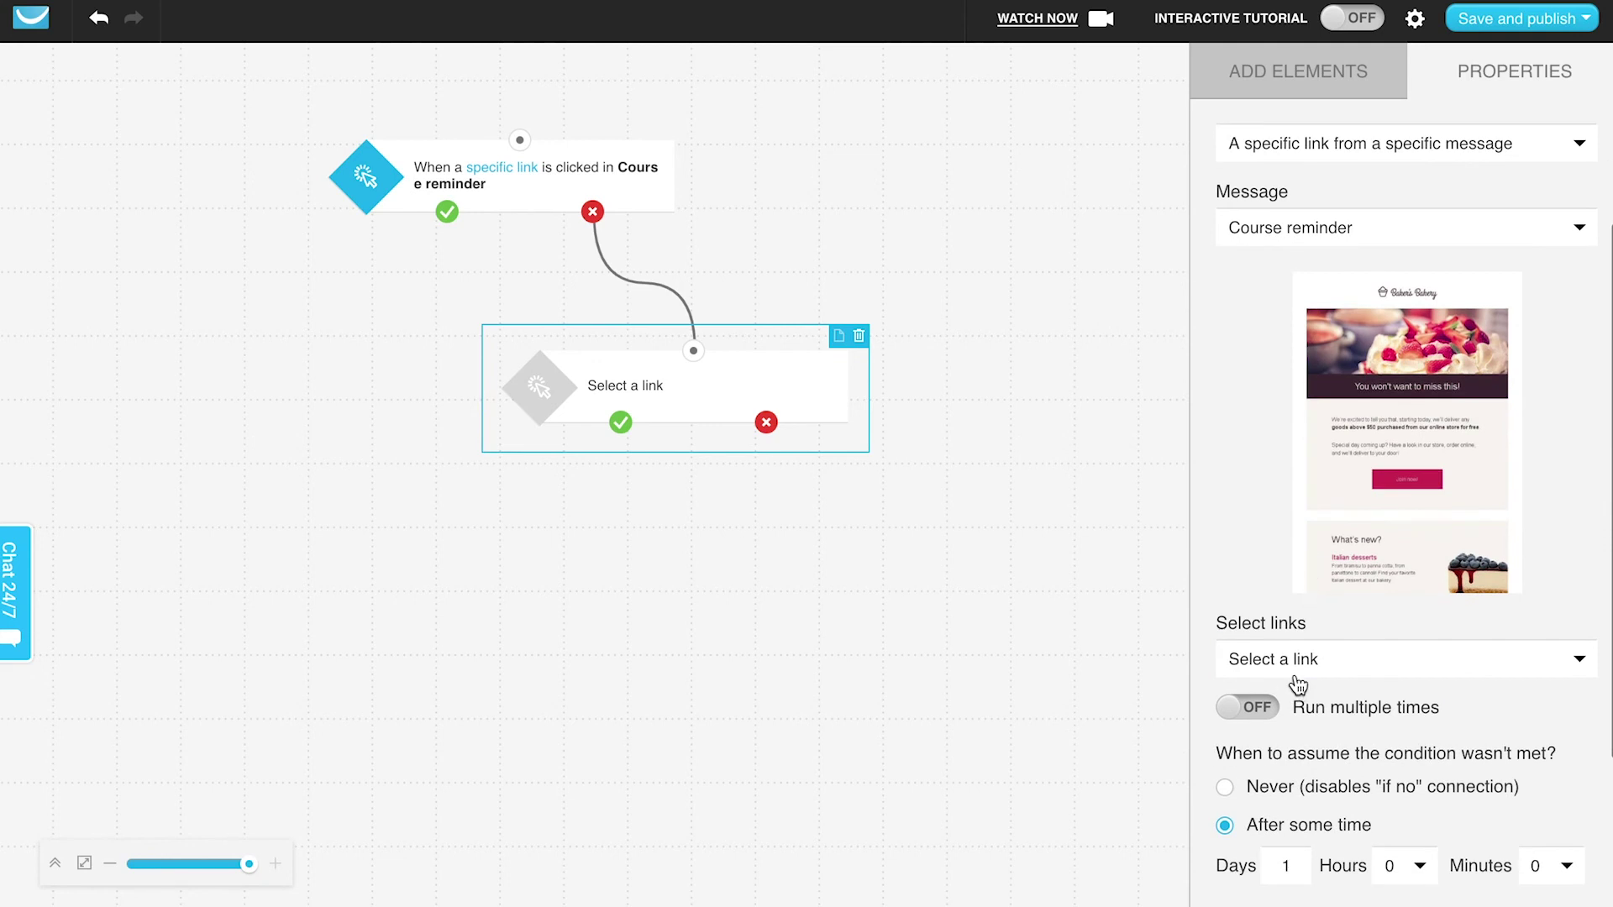
click(1298, 664)
click(1300, 724)
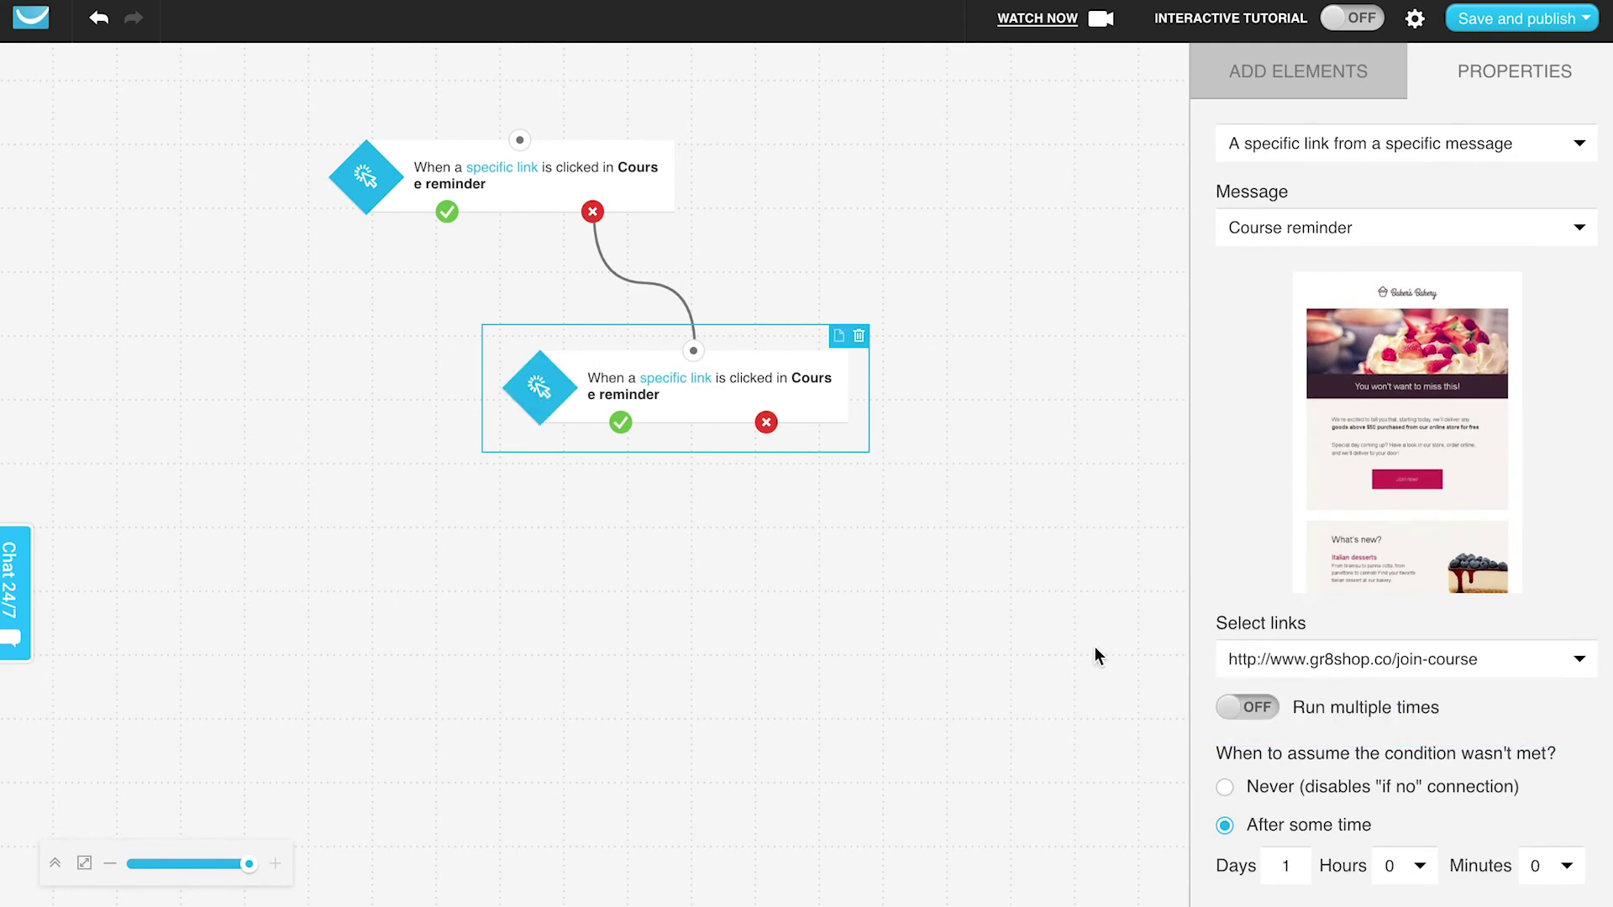
scroll(1422, 244, up, 1)
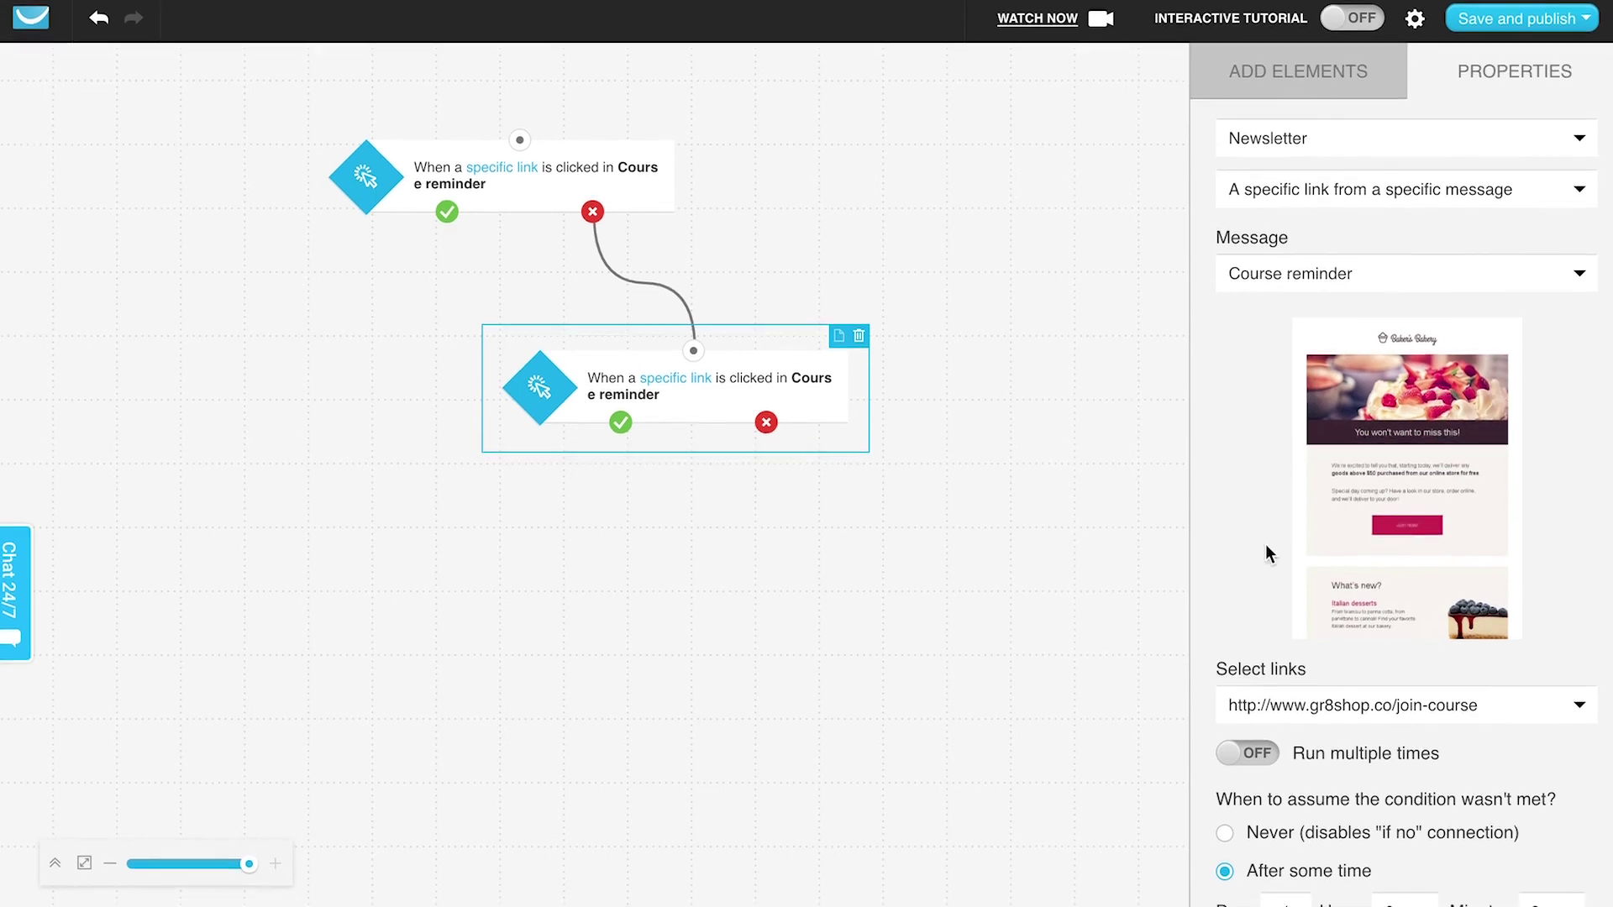
scroll(1269, 552, up, 2)
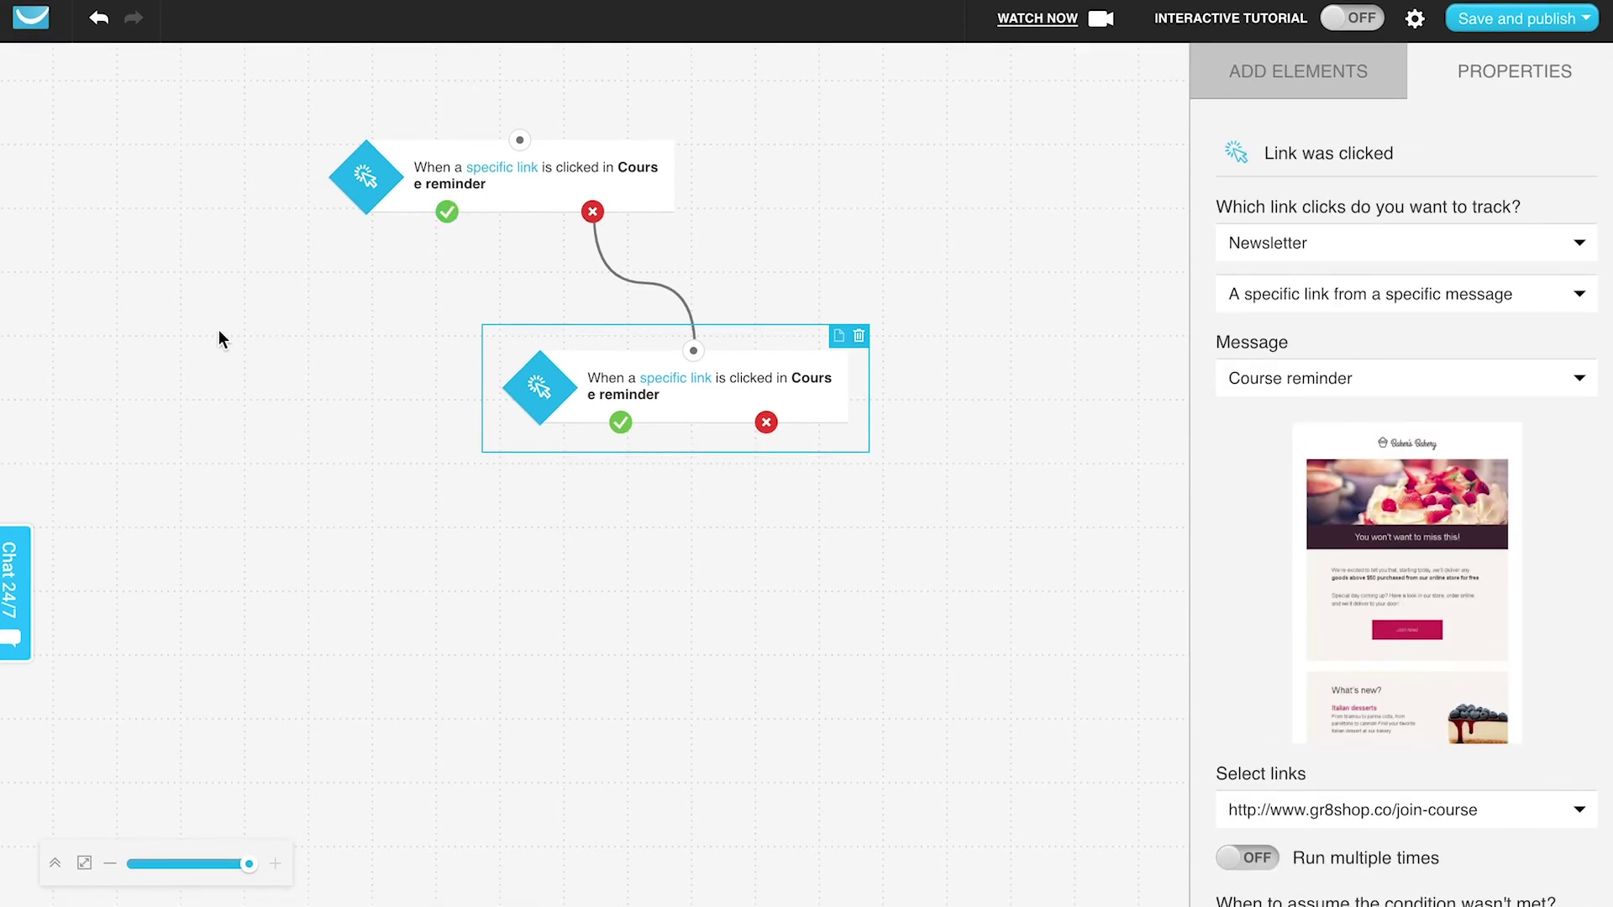
click(1315, 78)
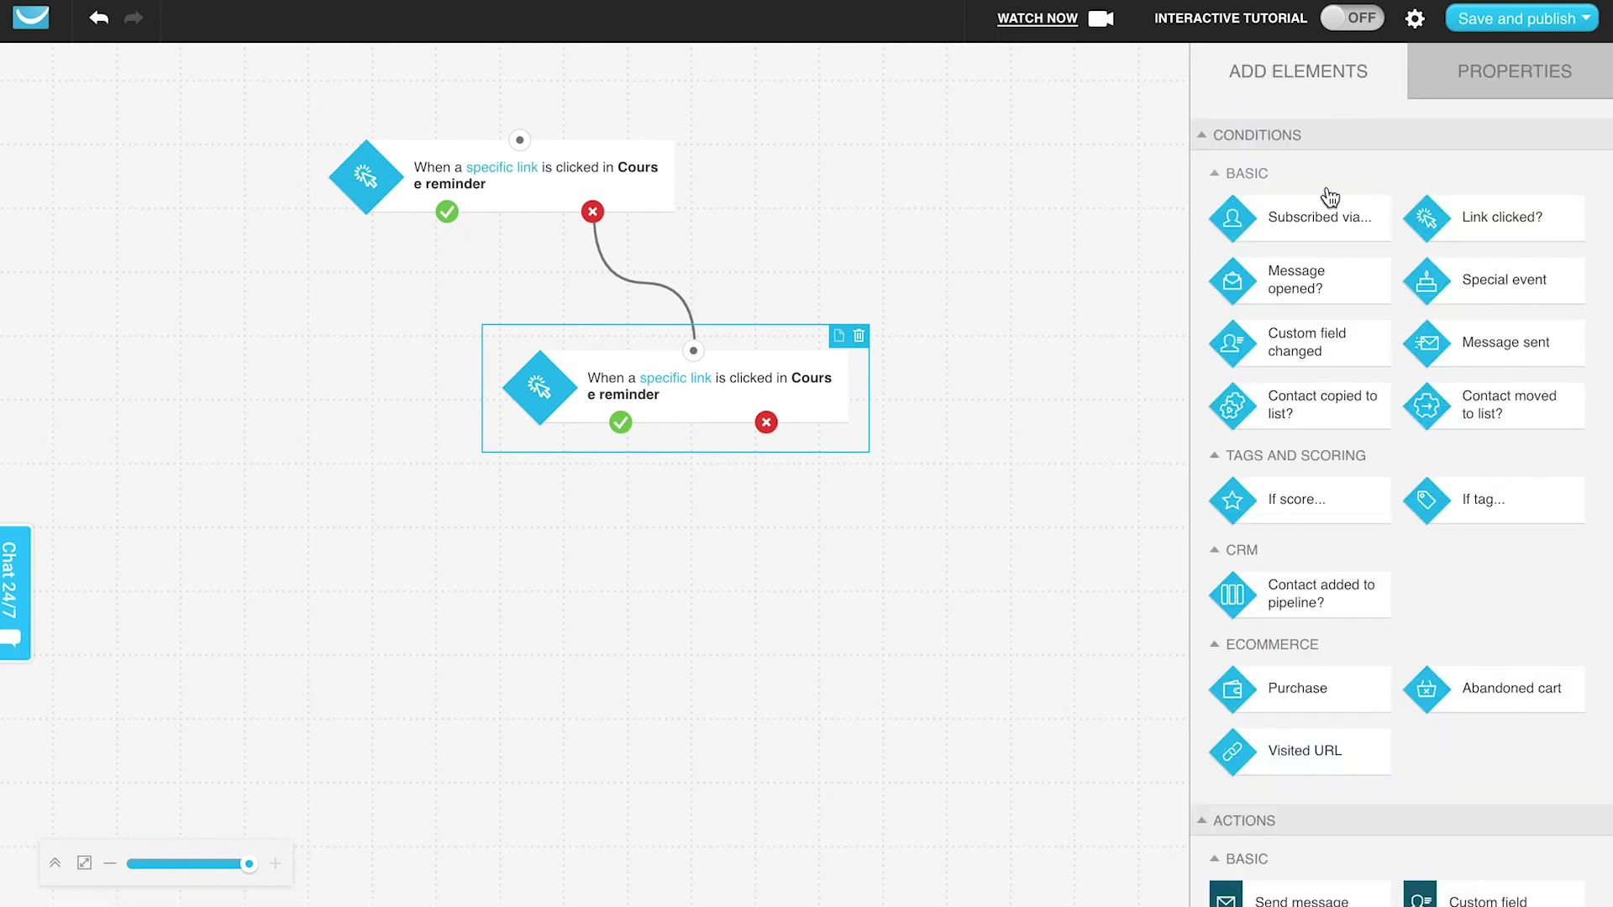